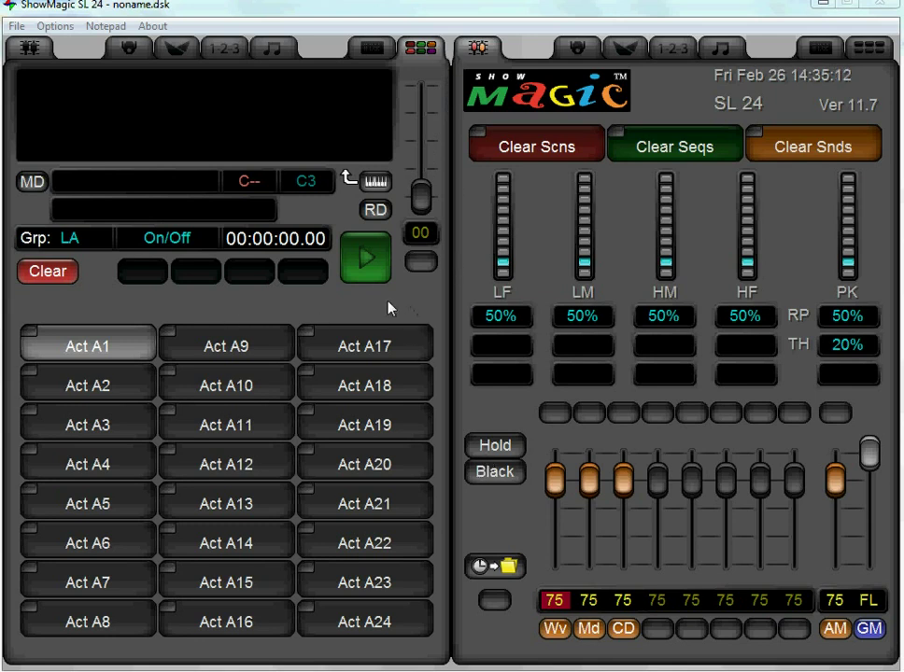
Cycle through the left and right panel views, ending on the fixture channel faders
{"action": "left_click", "coordinate": [371, 48]}
{"action": "left_click", "coordinate": [272, 48]}
{"action": "left_click", "coordinate": [177, 47]}
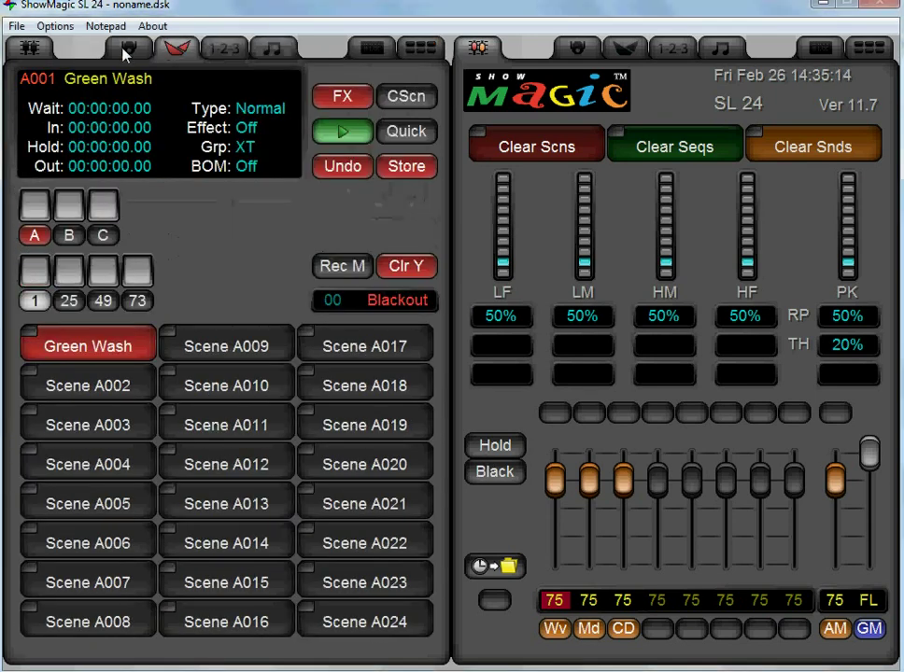
{"action": "left_click", "coordinate": [129, 48]}
{"action": "left_click", "coordinate": [578, 47]}
{"action": "left_click", "coordinate": [626, 47]}
{"action": "left_click", "coordinate": [673, 48]}
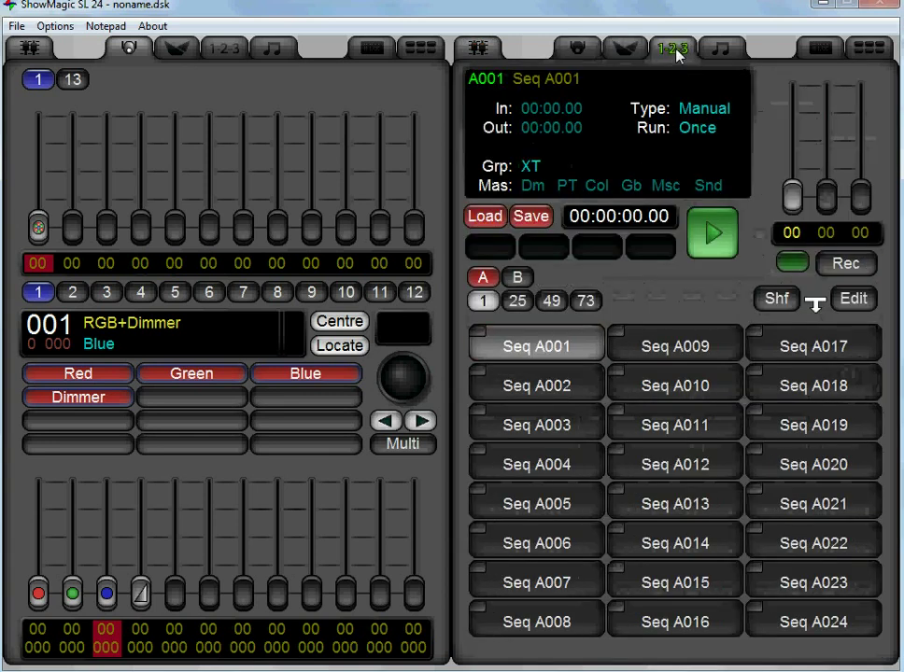
{"action": "left_click", "coordinate": [720, 47]}
{"action": "left_click", "coordinate": [568, 49]}
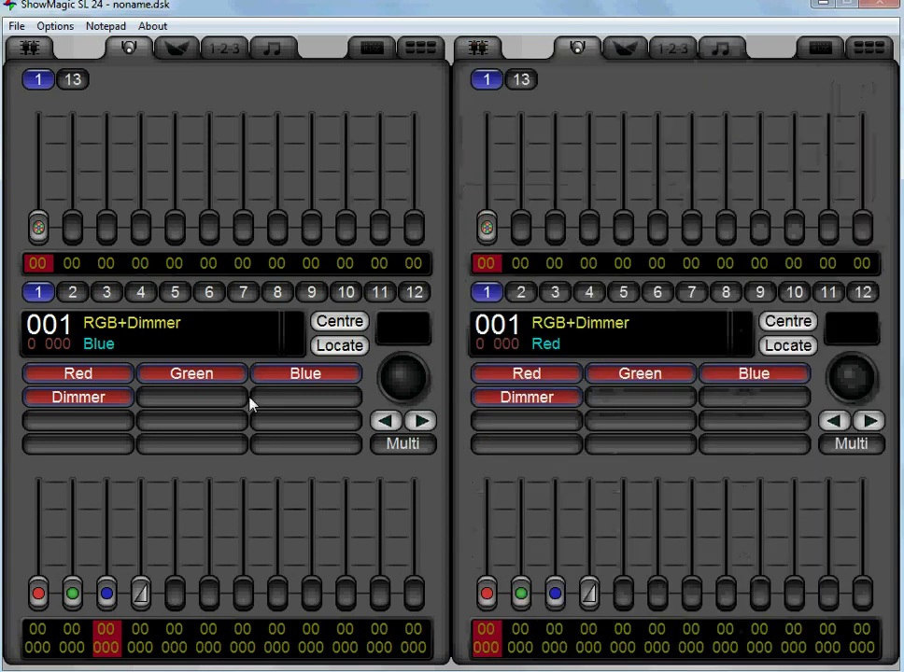
Test fixture 001's dimmer fader, then show the Act grid left and master levels right
{"action": "left_click_drag", "start_coordinate": [138, 594], "coordinate": [186, 658]}
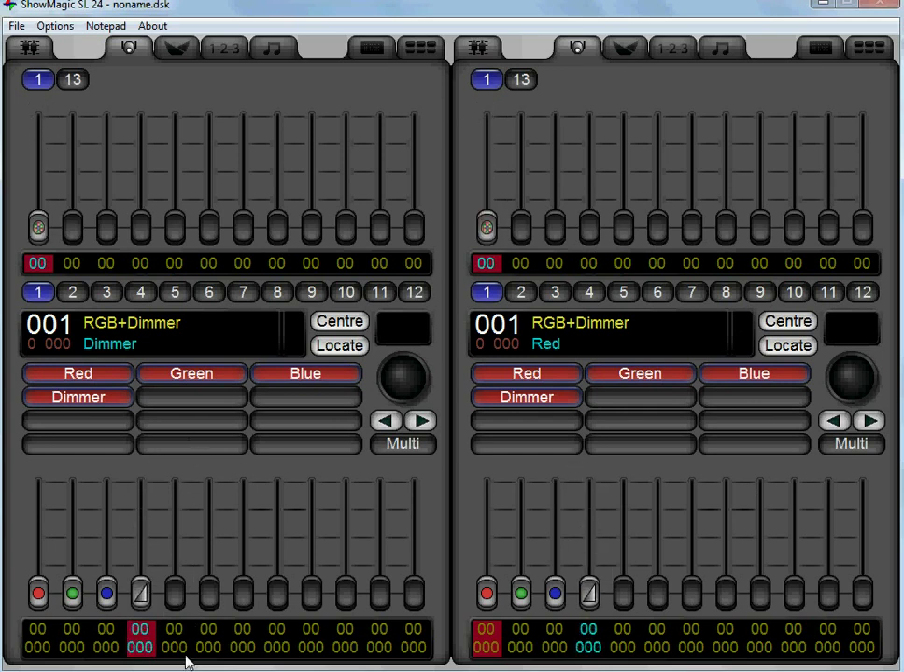
{"action": "left_click", "coordinate": [628, 52]}
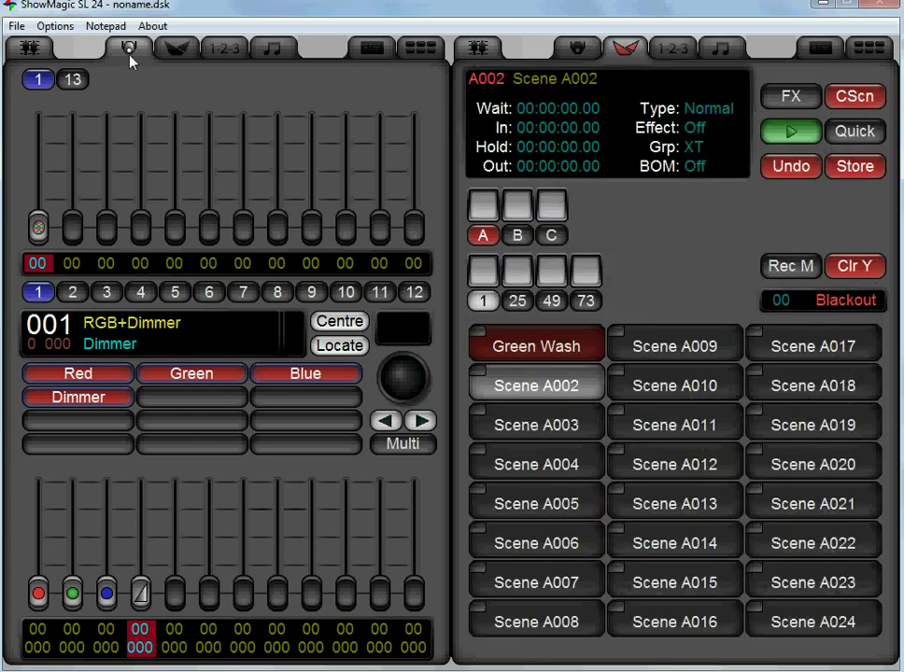
{"action": "left_click", "coordinate": [28, 44]}
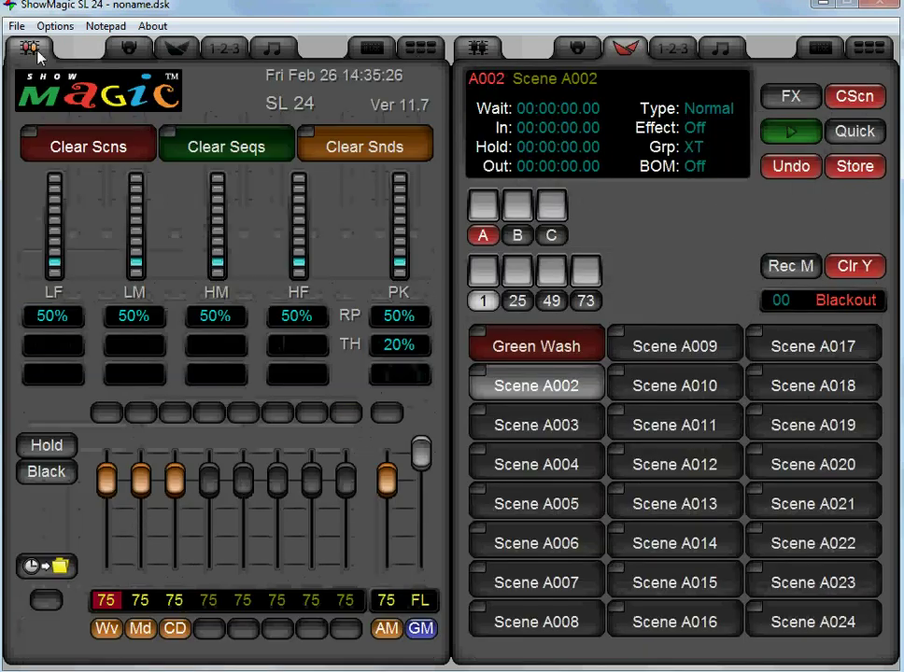
{"action": "left_click", "coordinate": [420, 47]}
{"action": "left_click", "coordinate": [476, 49]}
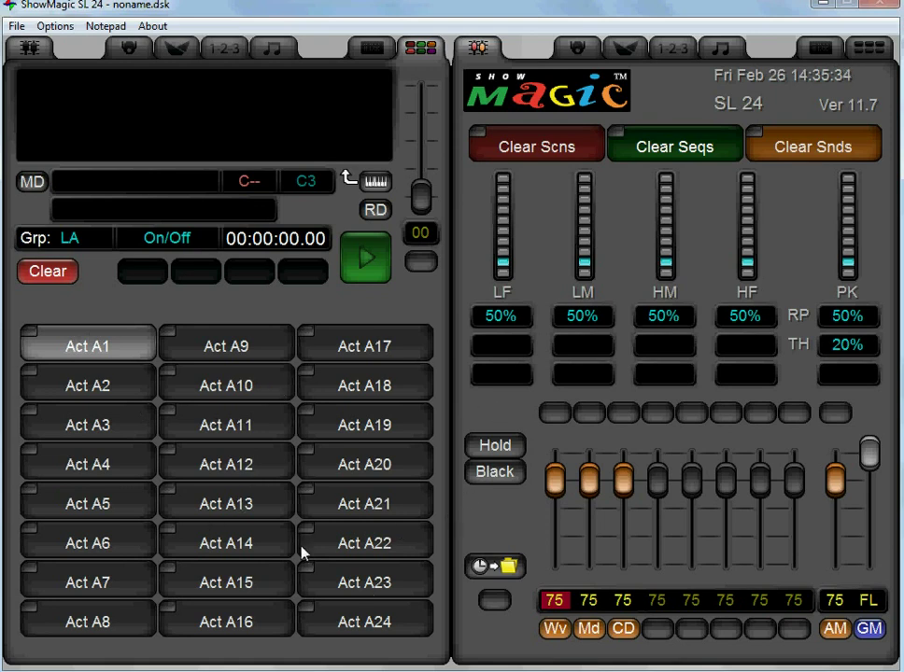
Try mixes of fixture 001's red, green, blue and dimmer faders
{"action": "left_click", "coordinate": [131, 47]}
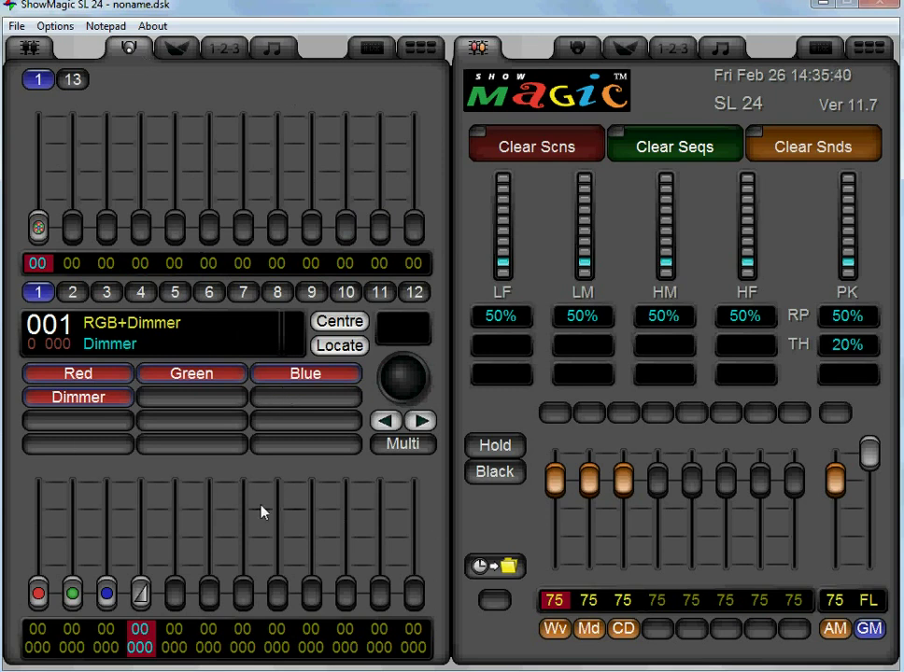
{"action": "left_click_drag", "start_coordinate": [38, 594], "coordinate": [41, 473]}
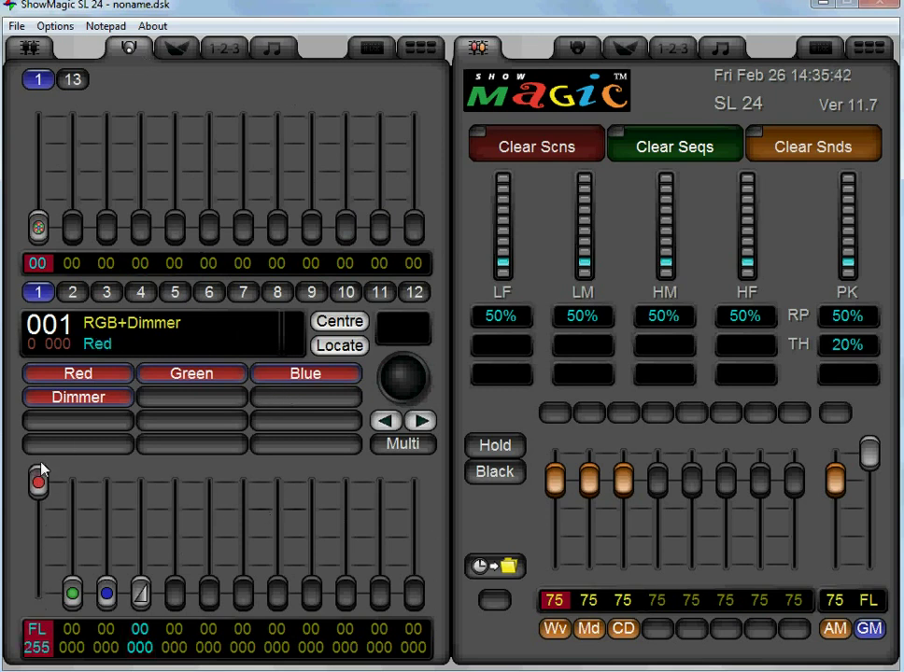
{"action": "left_click_drag", "start_coordinate": [138, 591], "coordinate": [140, 478]}
{"action": "left_click", "coordinate": [106, 594]}
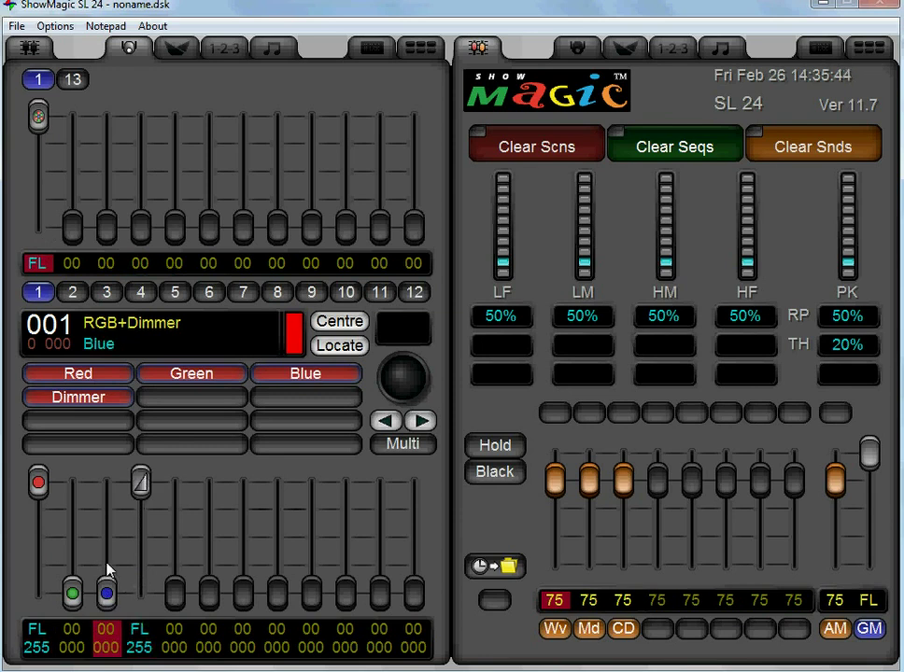
{"action": "left_click_drag", "start_coordinate": [106, 594], "coordinate": [106, 478]}
{"action": "mouse_move", "coordinate": [71, 594]}
{"action": "left_mouse_down"}
{"action": "mouse_move", "coordinate": [72, 474]}
{"action": "mouse_move", "coordinate": [71, 584]}
{"action": "mouse_move", "coordinate": [87, 486]}
{"action": "mouse_move", "coordinate": [74, 474]}
{"action": "mouse_move", "coordinate": [72, 602]}
{"action": "left_mouse_up"}
{"action": "left_click_drag", "start_coordinate": [106, 486], "coordinate": [104, 612]}
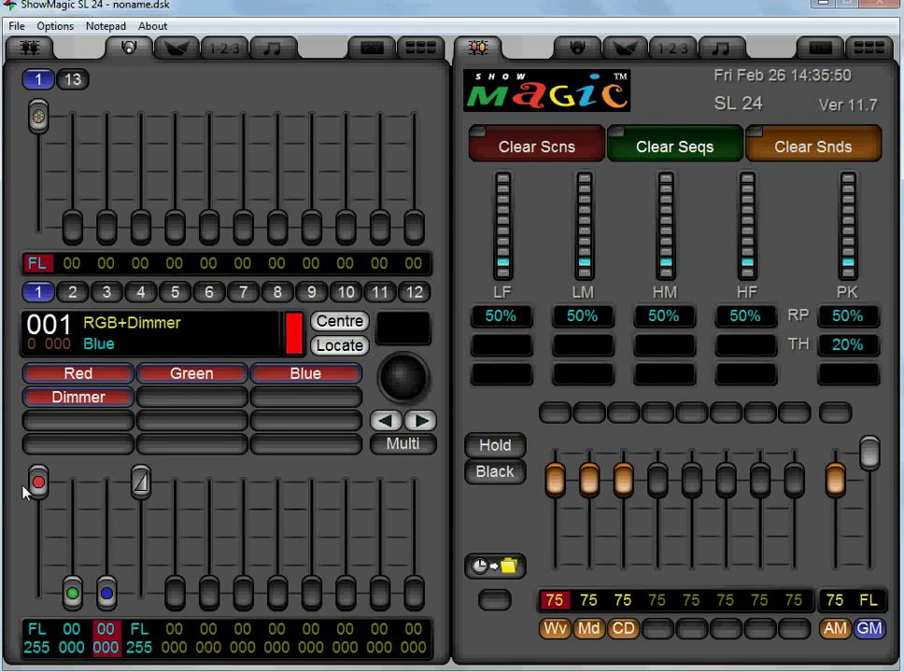
{"action": "mouse_move", "coordinate": [37, 483]}
{"action": "left_mouse_down"}
{"action": "mouse_move", "coordinate": [42, 574]}
{"action": "mouse_move", "coordinate": [52, 474]}
{"action": "left_mouse_up"}
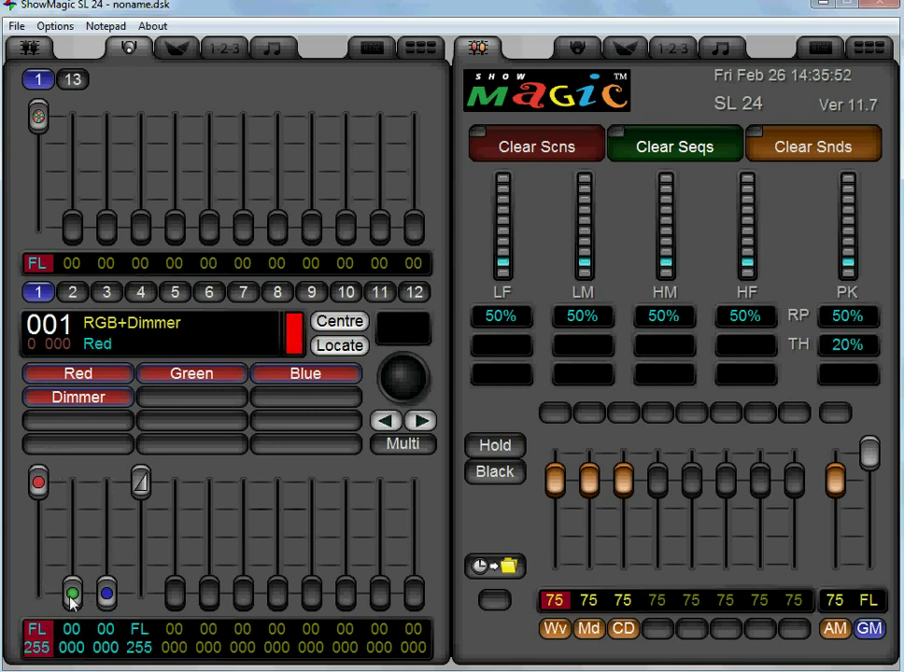
{"action": "mouse_move", "coordinate": [72, 593]}
{"action": "left_mouse_down"}
{"action": "mouse_move", "coordinate": [81, 530]}
{"action": "mouse_move", "coordinate": [80, 608]}
{"action": "mouse_move", "coordinate": [74, 493]}
{"action": "mouse_move", "coordinate": [74, 603]}
{"action": "left_mouse_up"}
{"action": "mouse_move", "coordinate": [38, 484]}
{"action": "left_mouse_down"}
{"action": "mouse_move", "coordinate": [53, 597]}
{"action": "mouse_move", "coordinate": [53, 474]}
{"action": "left_mouse_up"}
Return red, green and blue to 00, leaving the dimmer at full (255)
{"action": "left_click_drag", "start_coordinate": [119, 590], "coordinate": [131, 478]}
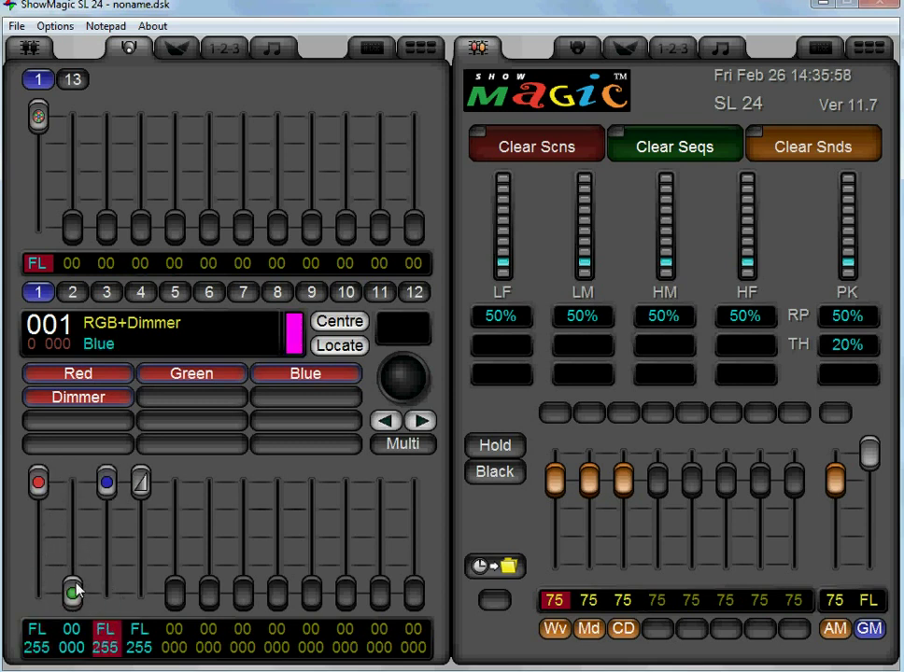
{"action": "mouse_move", "coordinate": [73, 588]}
{"action": "left_mouse_down"}
{"action": "mouse_move", "coordinate": [86, 467]}
{"action": "mouse_move", "coordinate": [71, 591]}
{"action": "left_mouse_up"}
{"action": "left_click_drag", "start_coordinate": [38, 484], "coordinate": [38, 590]}
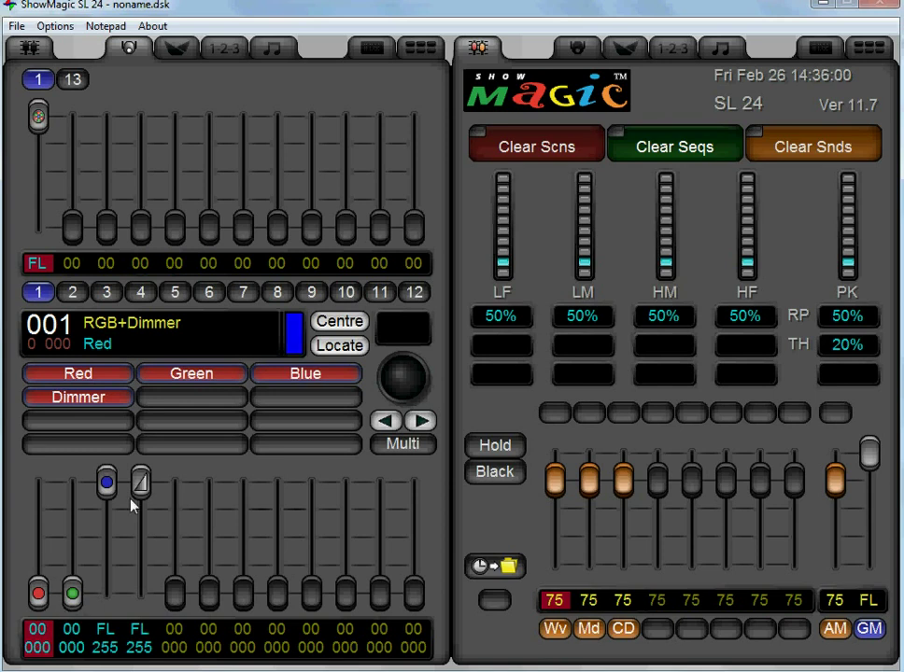
{"action": "left_click_drag", "start_coordinate": [106, 483], "coordinate": [101, 624]}
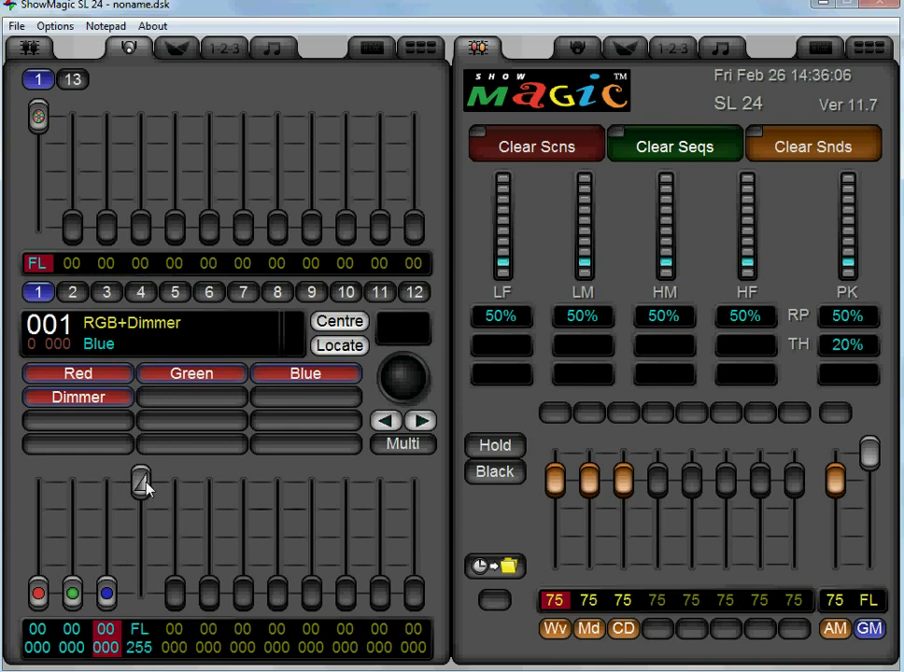
{"action": "left_click_drag", "start_coordinate": [141, 480], "coordinate": [160, 452]}
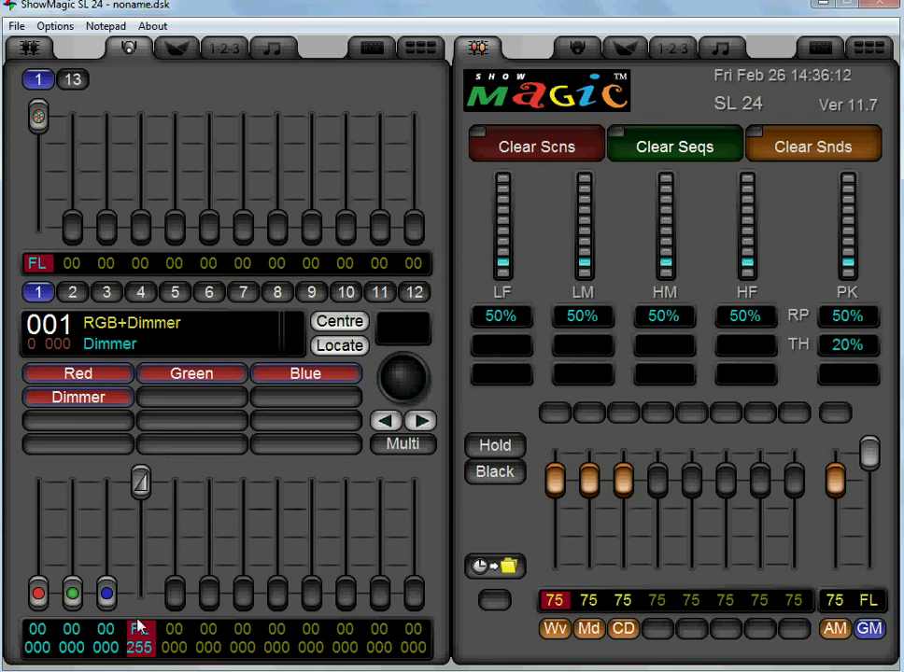
{"action": "left_click_drag", "start_coordinate": [41, 606], "coordinate": [45, 493]}
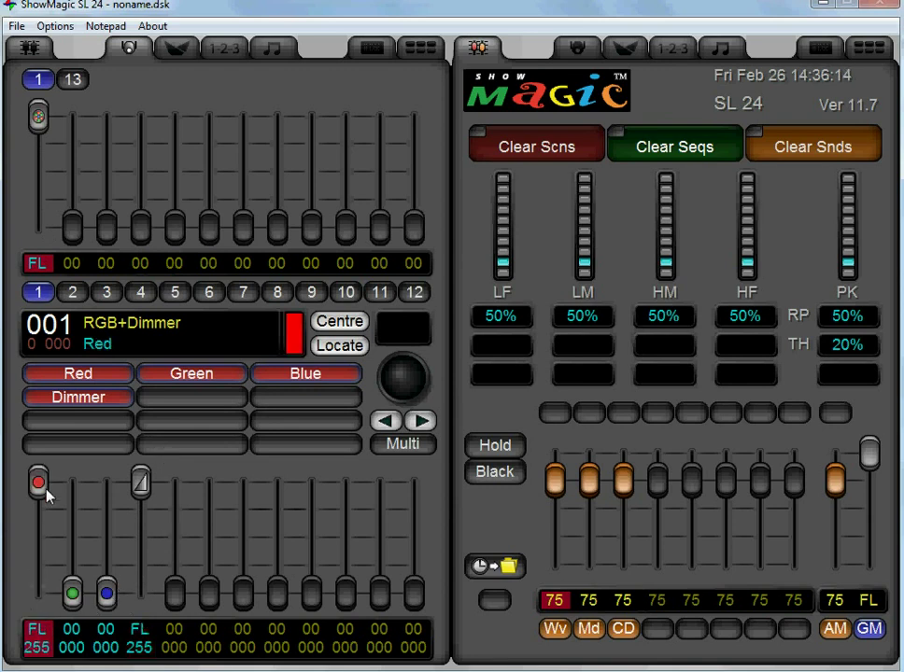
{"action": "mouse_move", "coordinate": [106, 594]}
{"action": "left_mouse_down"}
{"action": "mouse_move", "coordinate": [95, 458]}
{"action": "mouse_move", "coordinate": [75, 647]}
{"action": "mouse_move", "coordinate": [111, 576]}
{"action": "mouse_move", "coordinate": [113, 546]}
{"action": "mouse_move", "coordinate": [108, 612]}
{"action": "left_mouse_up"}
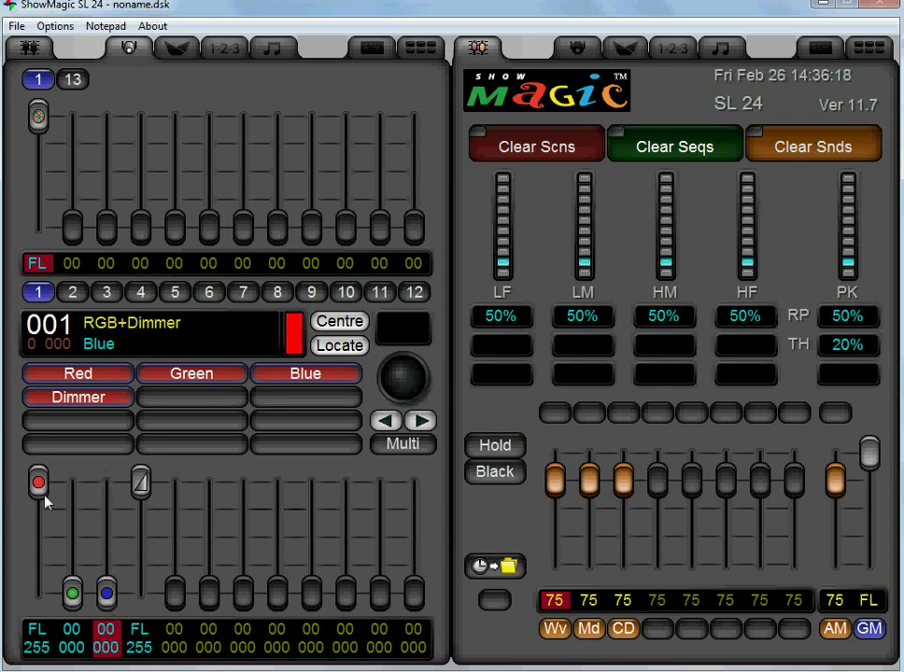
{"action": "left_click_drag", "start_coordinate": [40, 483], "coordinate": [48, 600]}
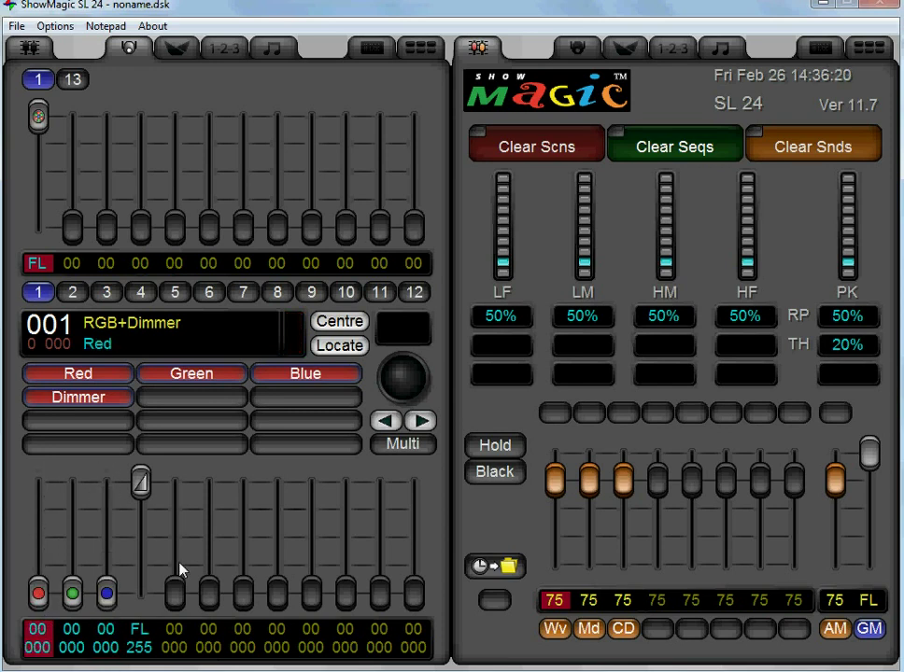
{"action": "left_click", "coordinate": [635, 53]}
Play the Green Wash scene live, then release it
{"action": "left_click", "coordinate": [573, 343]}
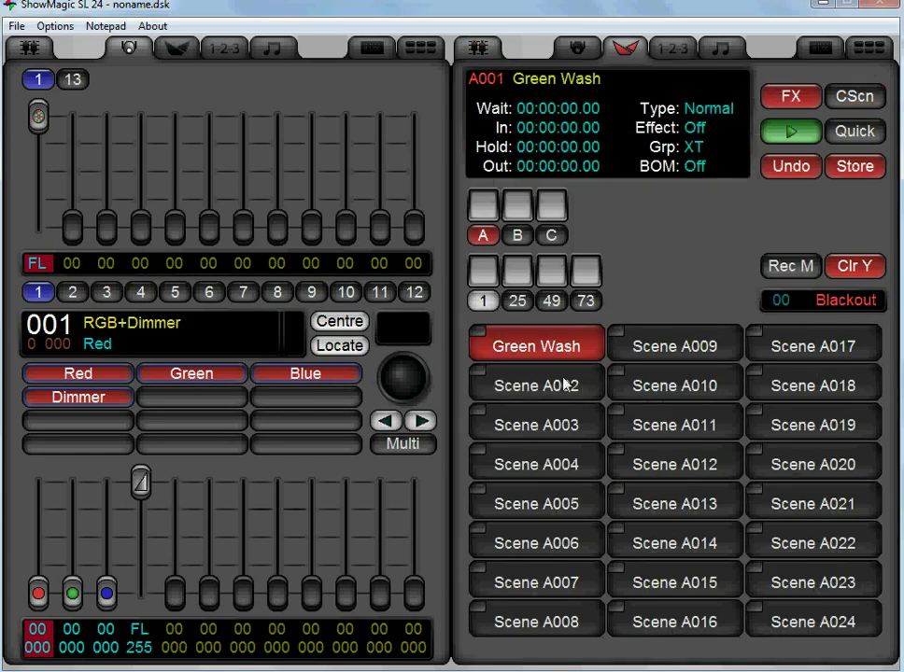
{"action": "left_click", "coordinate": [562, 348]}
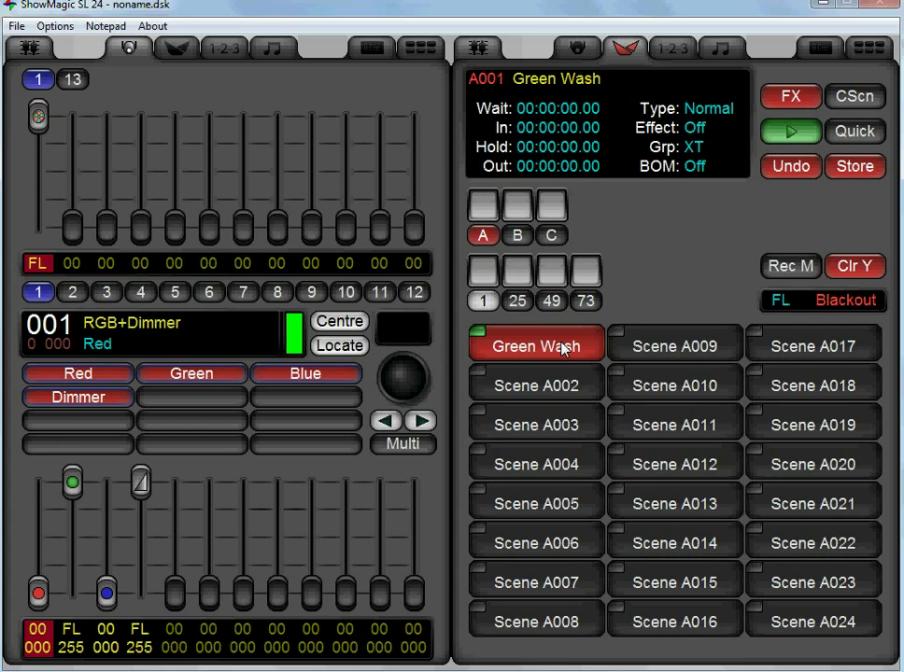
{"action": "left_click", "coordinate": [561, 347]}
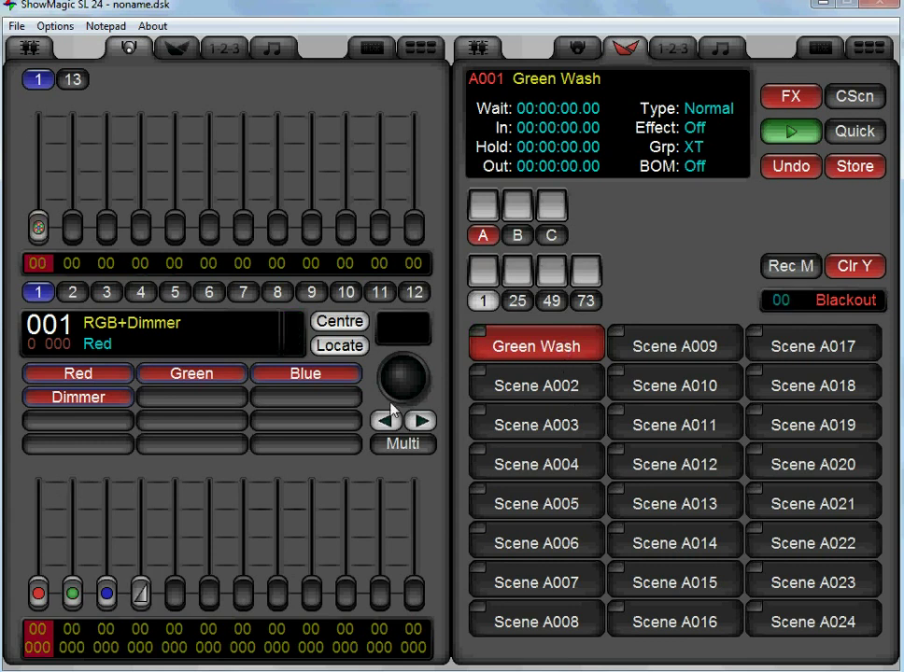
Record red and dimmer at full into Scene A002 and play it back
{"action": "left_click_drag", "start_coordinate": [140, 593], "coordinate": [142, 480]}
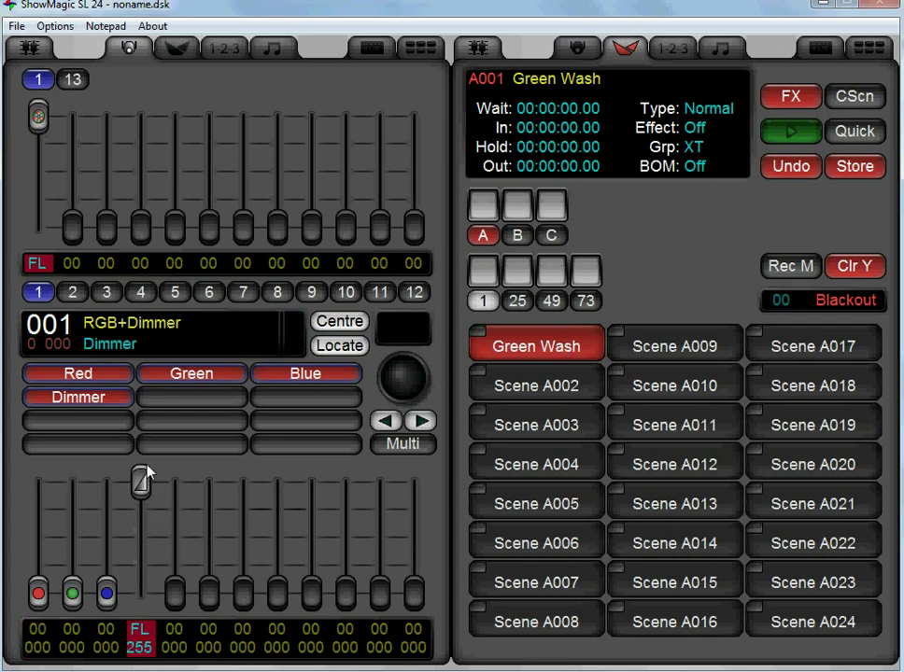
{"action": "left_click_drag", "start_coordinate": [35, 590], "coordinate": [51, 495]}
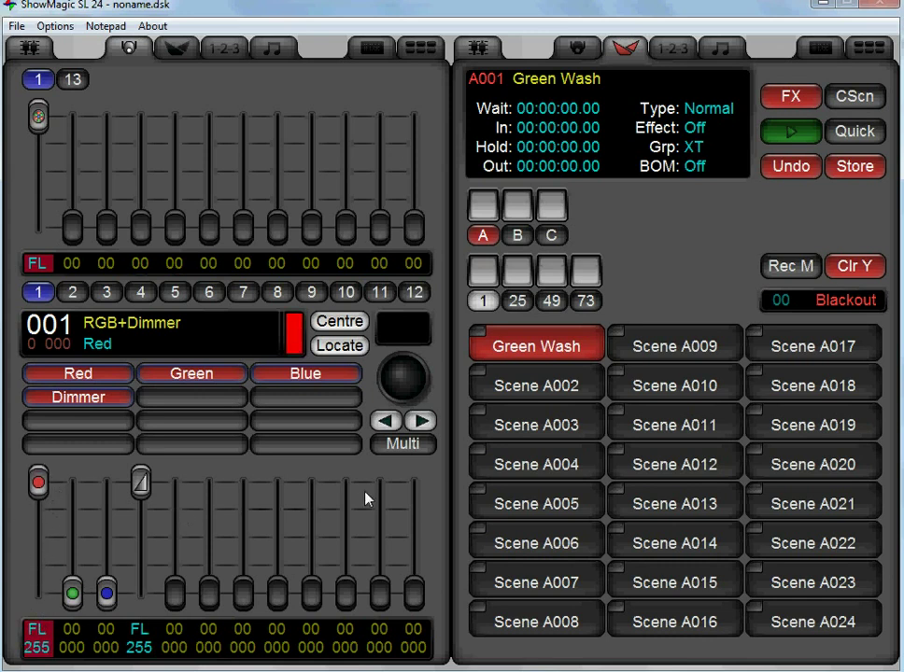
{"action": "left_click", "coordinate": [516, 384]}
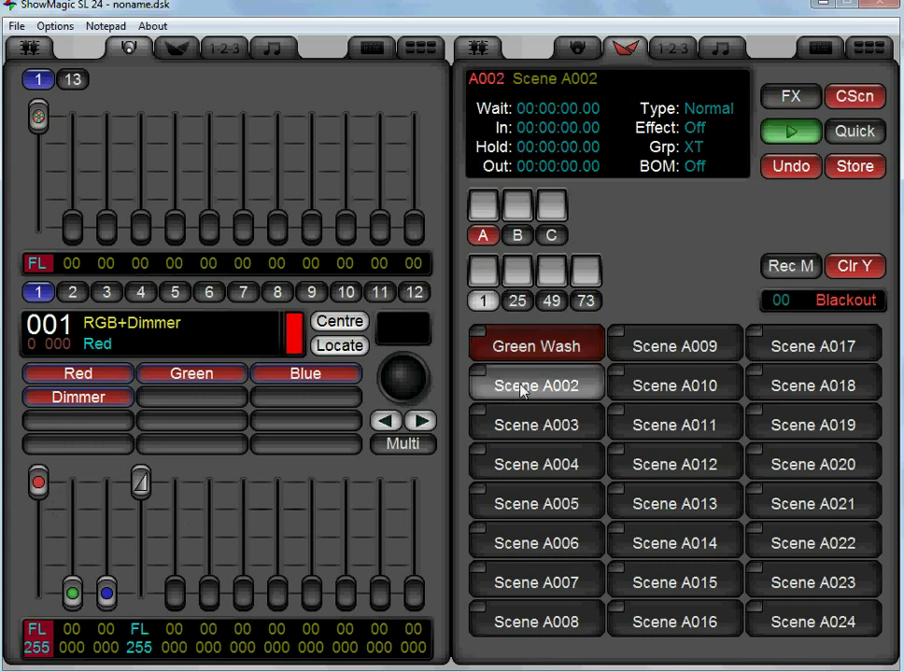
{"action": "left_click", "coordinate": [801, 267]}
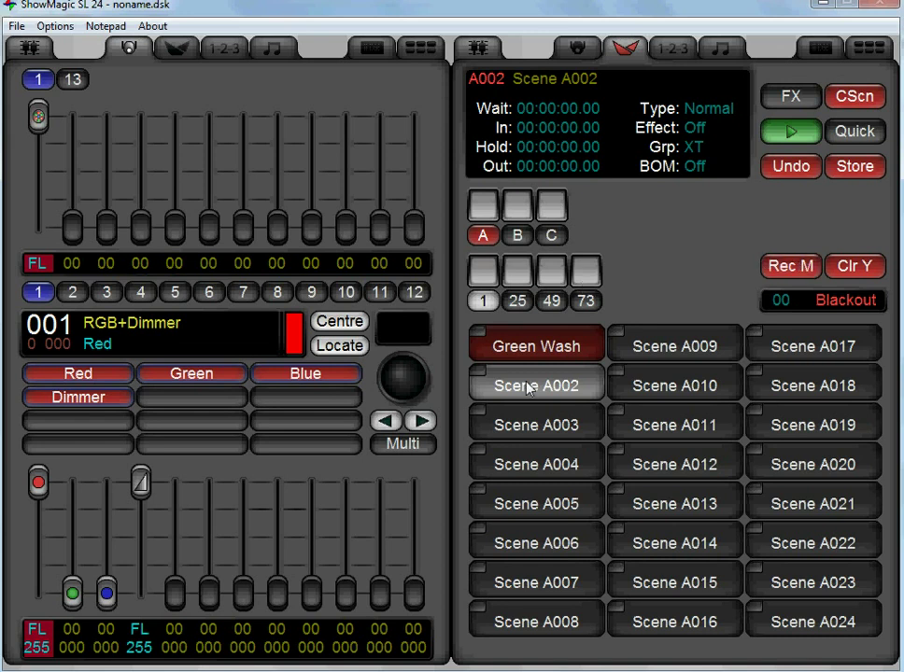
{"action": "left_click", "coordinate": [528, 388]}
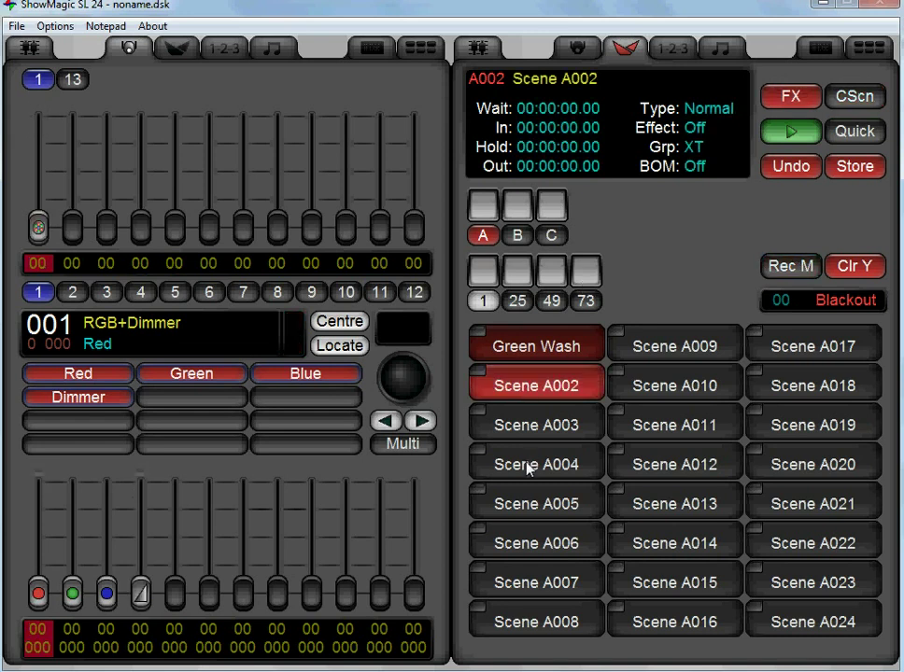
{"action": "left_click", "coordinate": [551, 396]}
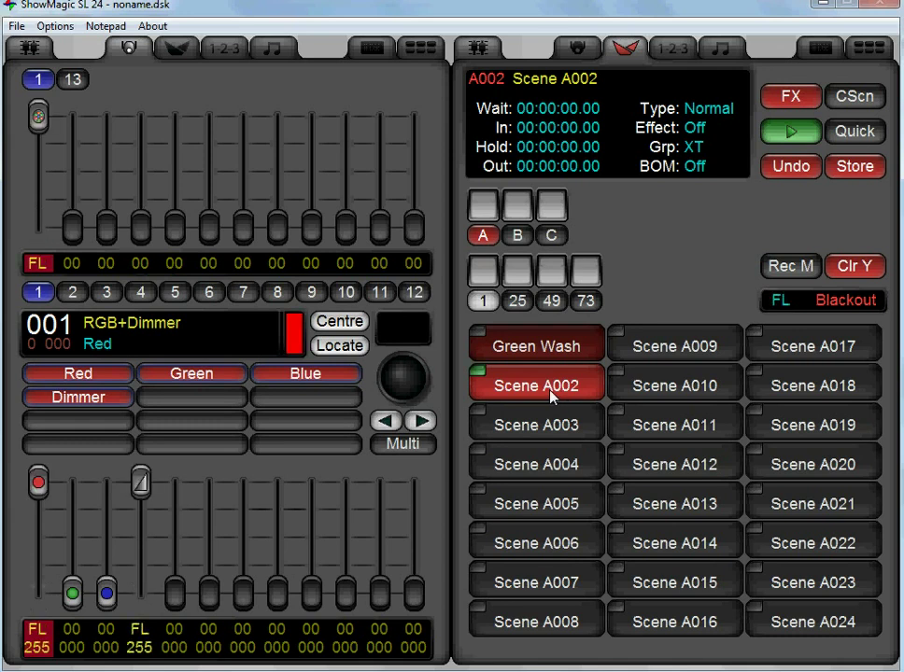
Release Scene A002 and relabel it 'Red Wash'
{"action": "left_click", "coordinate": [499, 397]}
{"action": "left_click", "coordinate": [551, 82]}
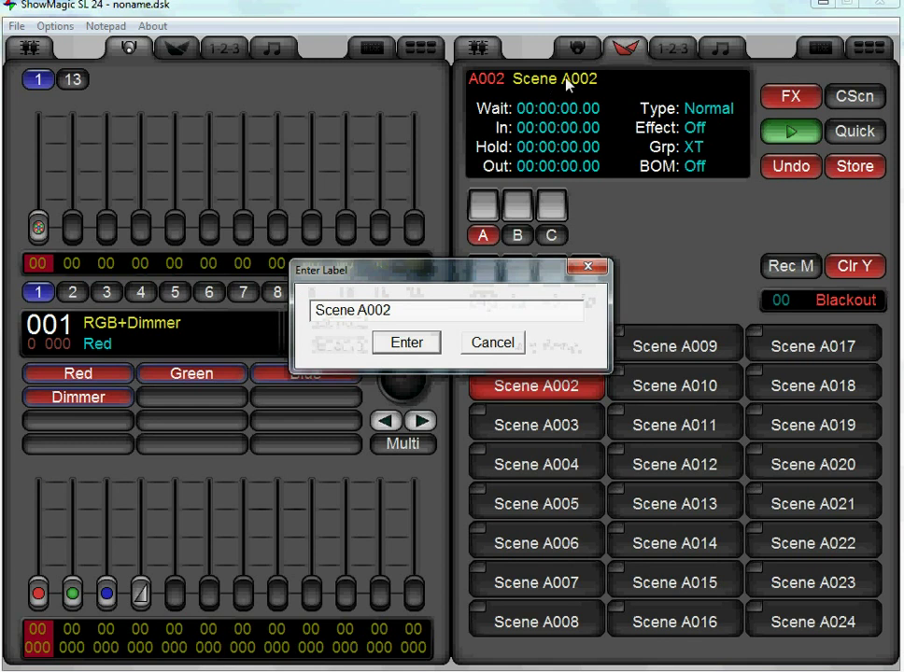
{"action": "left_click_drag", "start_coordinate": [418, 310], "coordinate": [314, 309]}
{"action": "key", "text": "BackSpace"}
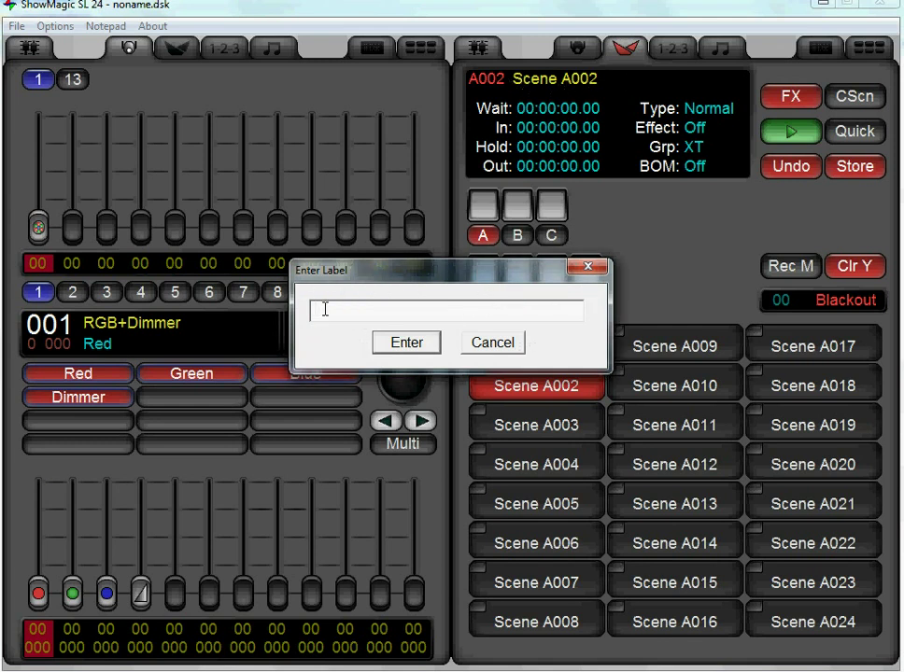
{"action": "type", "text": "Red Wash"}
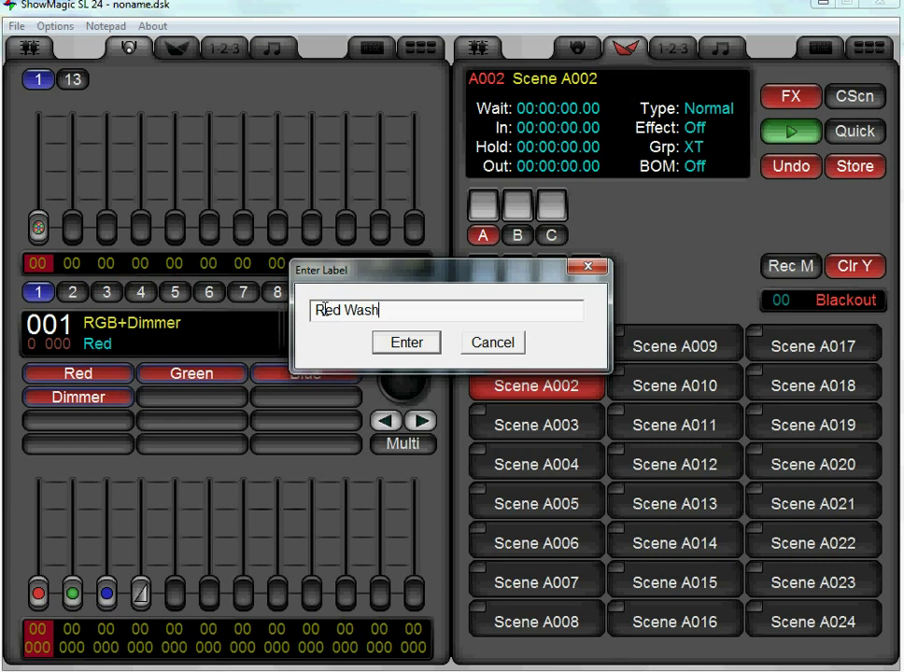
{"action": "key", "text": "Return"}
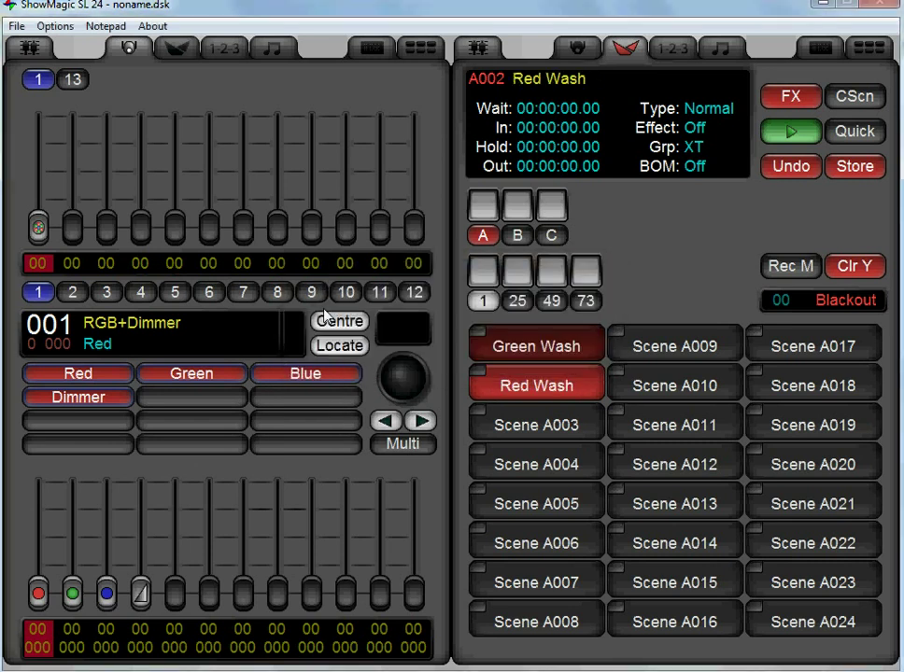
{"action": "left_click", "coordinate": [507, 428]}
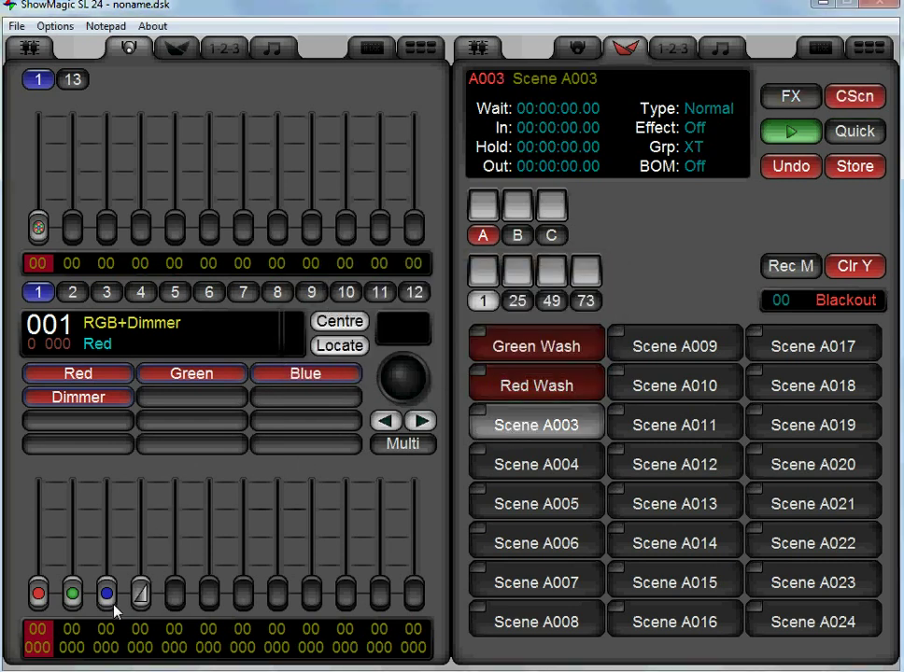
Record blue and dimmer at full into Scene A003
{"action": "left_click_drag", "start_coordinate": [108, 594], "coordinate": [119, 482]}
{"action": "left_click_drag", "start_coordinate": [145, 583], "coordinate": [202, 450]}
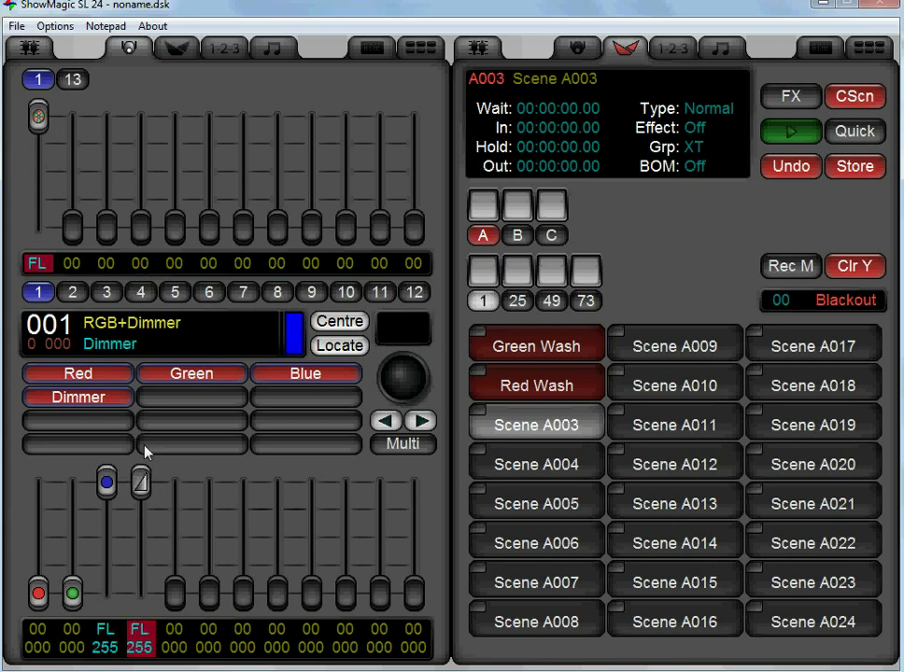
{"action": "left_click", "coordinate": [783, 266]}
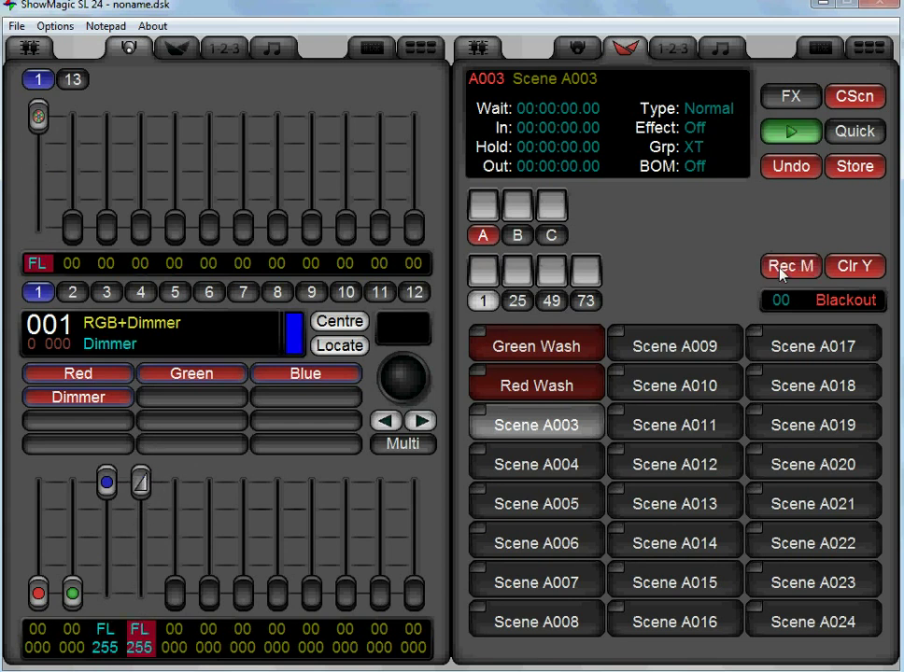
{"action": "left_click", "coordinate": [538, 425]}
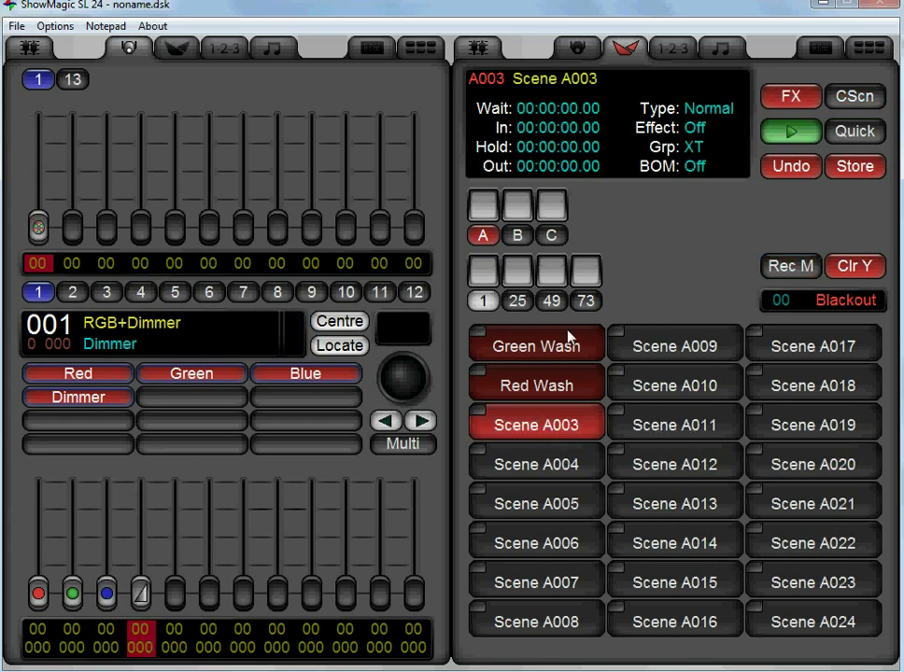
Label Scene A003 'Blue Wash', then play the Green Wash scene
{"action": "left_click", "coordinate": [579, 88]}
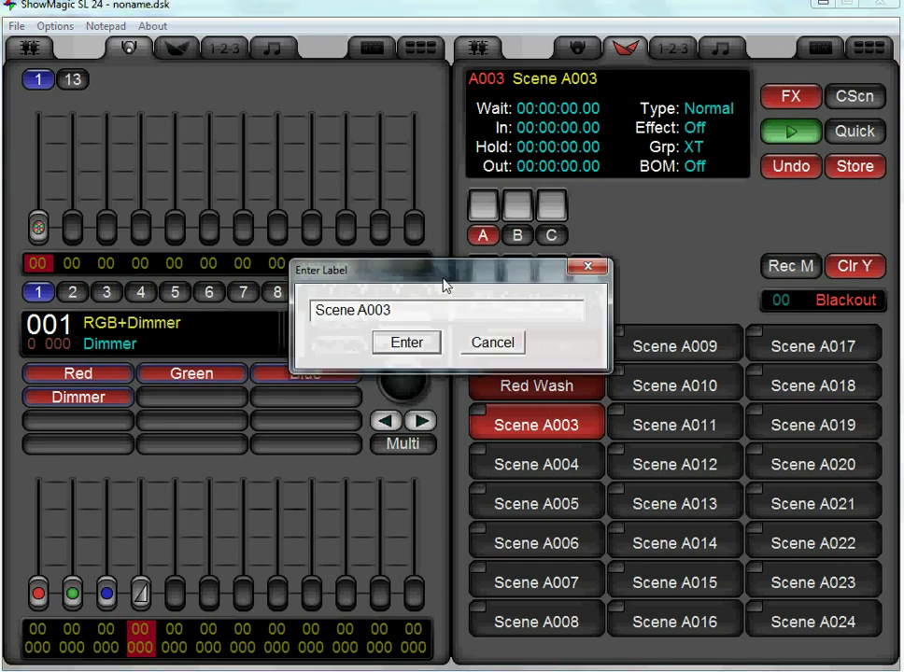
{"action": "key", "text": "BackSpace"}
{"action": "key", "text": "BackSpace"}
{"action": "key", "text": "BackSpace"}
{"action": "key", "text": "BackSpace"}
{"action": "key", "text": "BackSpace"}
{"action": "key", "text": "BackSpace"}
{"action": "key", "text": "BackSpace"}
{"action": "key", "text": "BackSpace"}
{"action": "key", "text": "BackSpace"}
{"action": "key", "text": "BackSpace"}
{"action": "type", "text": "Blu"}
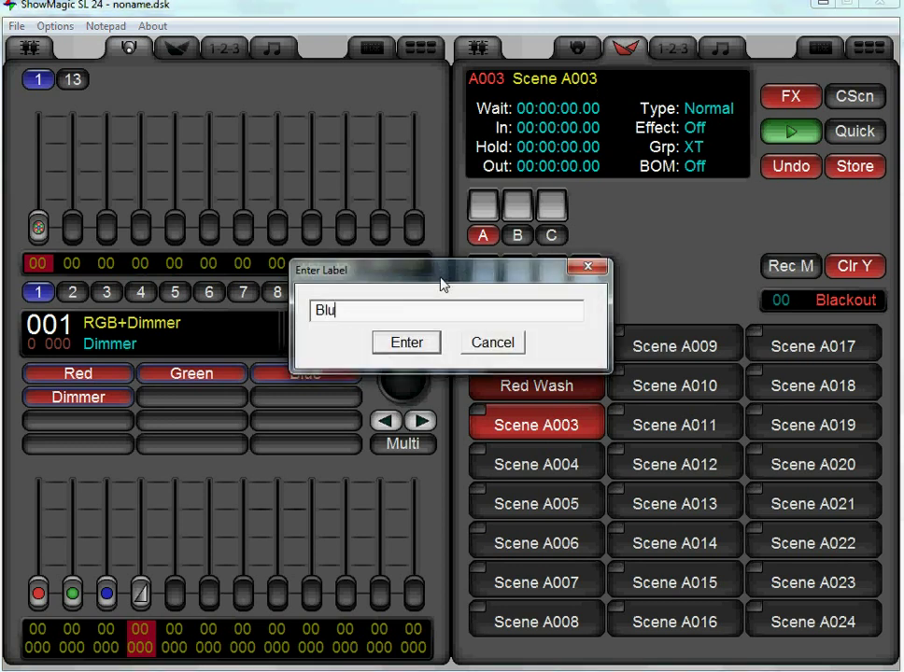
{"action": "type", "text": "e Wash"}
{"action": "key", "text": "Return"}
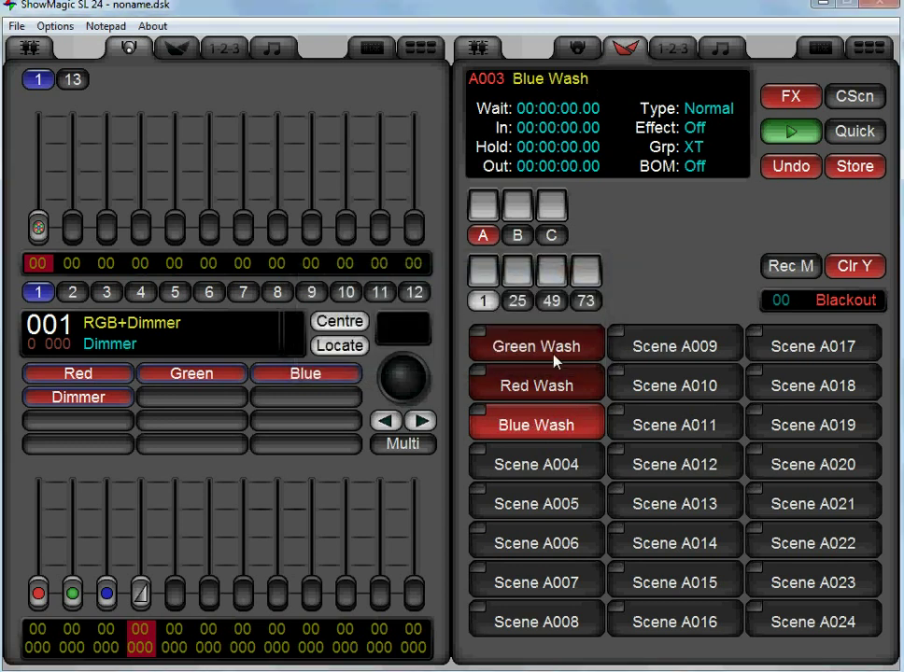
{"action": "left_click", "coordinate": [546, 357]}
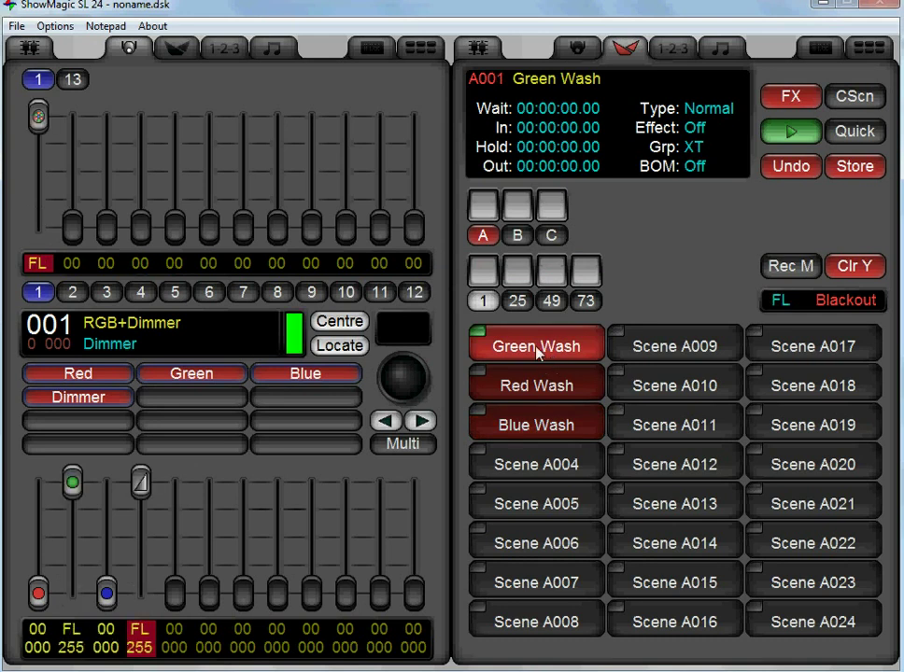
{"action": "left_click", "coordinate": [520, 391]}
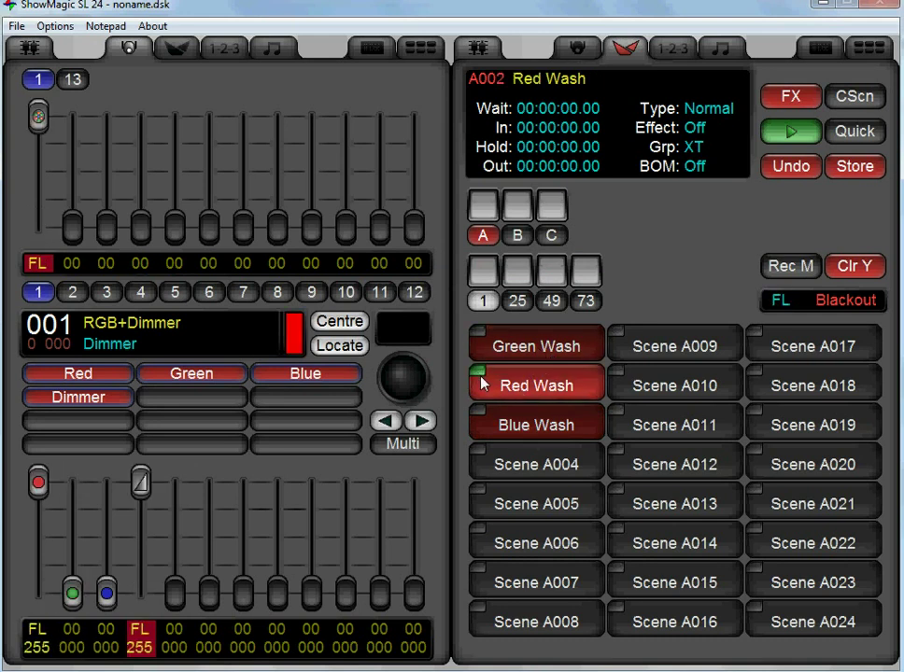
{"action": "left_click", "coordinate": [507, 383]}
{"action": "left_click", "coordinate": [509, 431]}
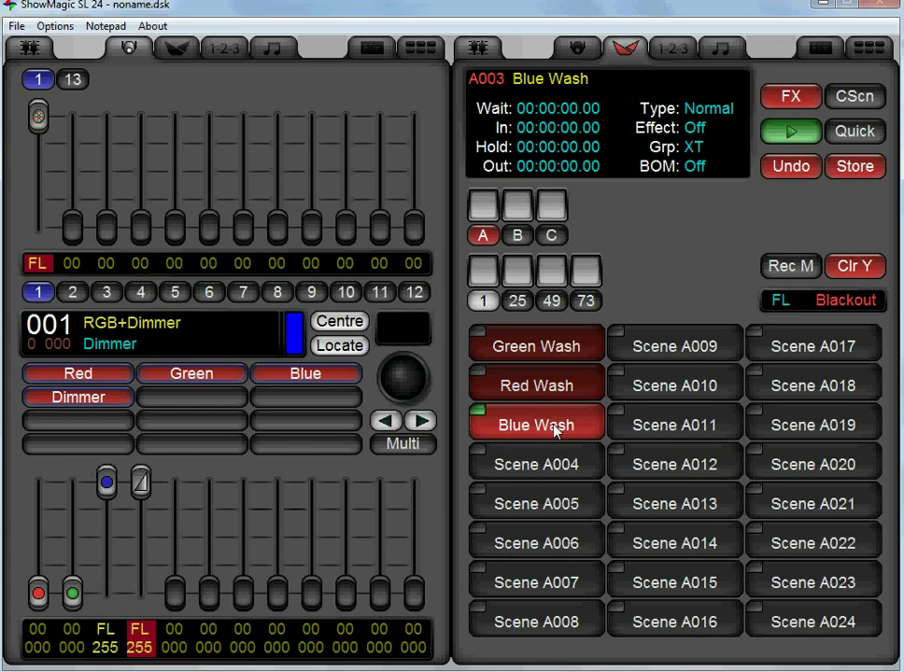
{"action": "left_click", "coordinate": [557, 426]}
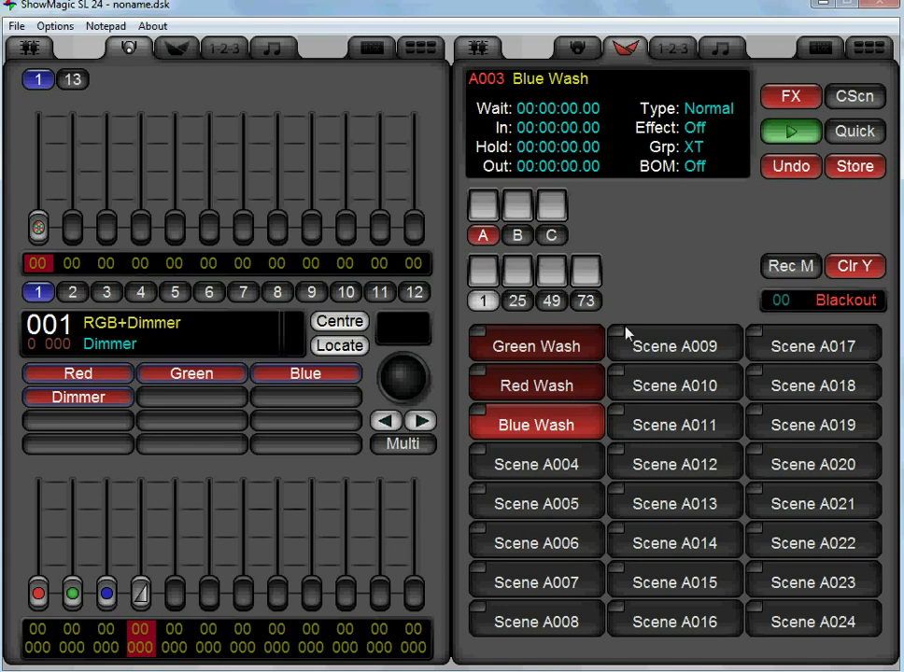
{"action": "left_click", "coordinate": [528, 383]}
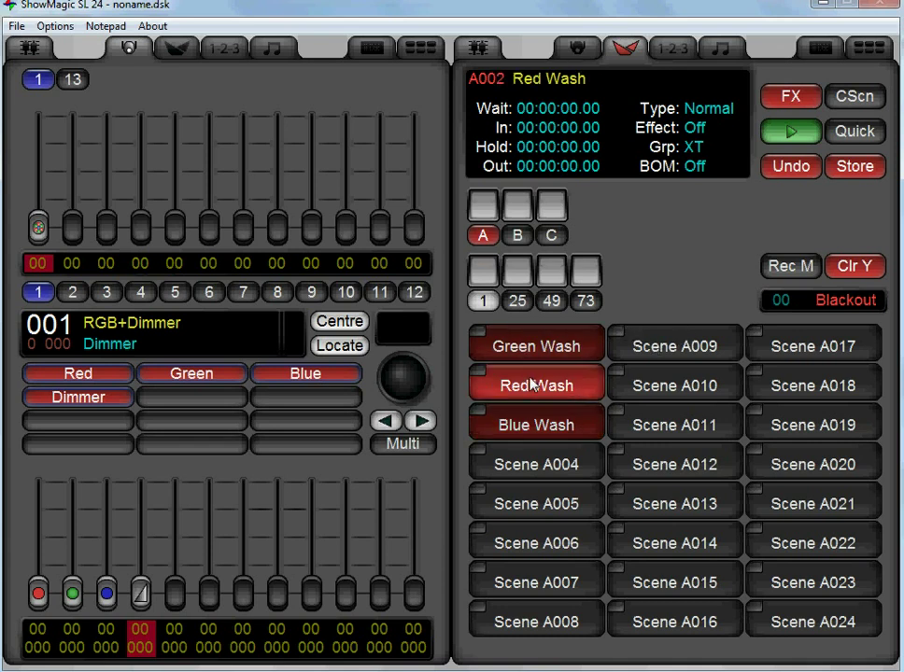
{"action": "left_click", "coordinate": [528, 425]}
{"action": "left_click", "coordinate": [538, 348]}
{"action": "left_click", "coordinate": [529, 381]}
{"action": "left_click", "coordinate": [531, 426]}
{"action": "left_click", "coordinate": [537, 356]}
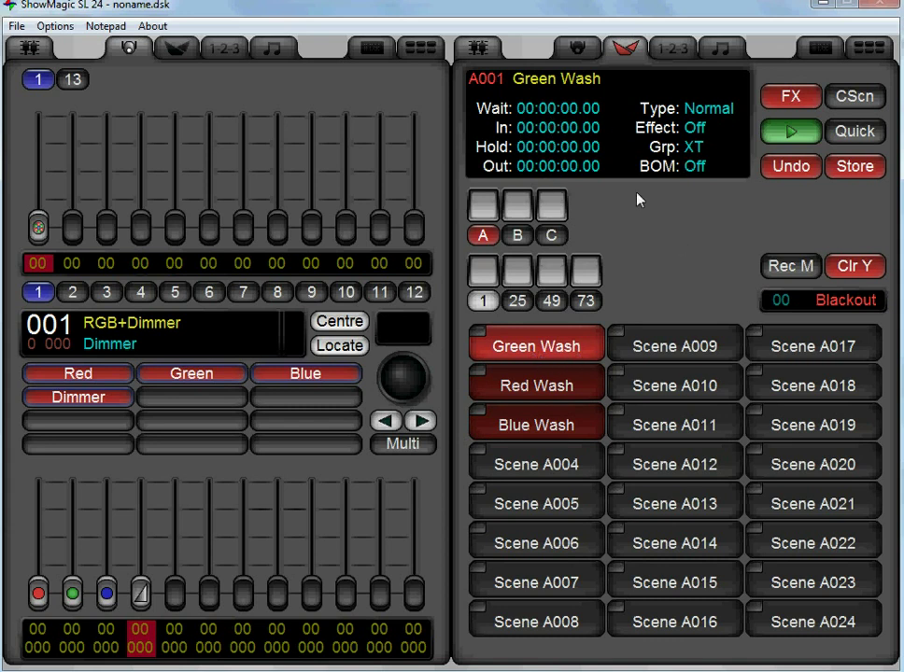
{"action": "double_click", "coordinate": [569, 148]}
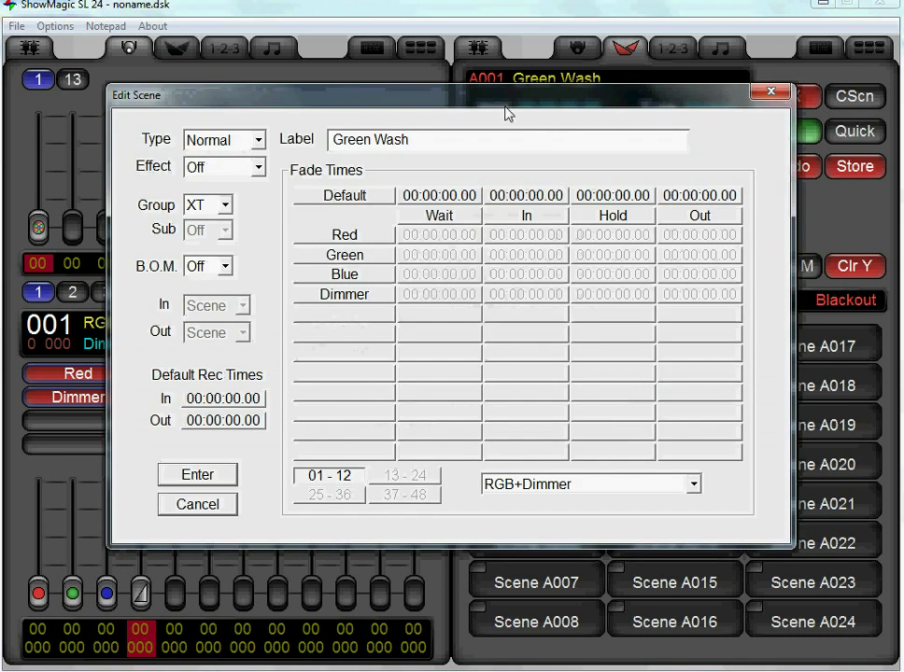
Set Green Wash's default fade in and fade out to 00:00:03.00, with separate Dimmer fades off
{"action": "left_click_drag", "start_coordinate": [505, 112], "coordinate": [476, 183]}
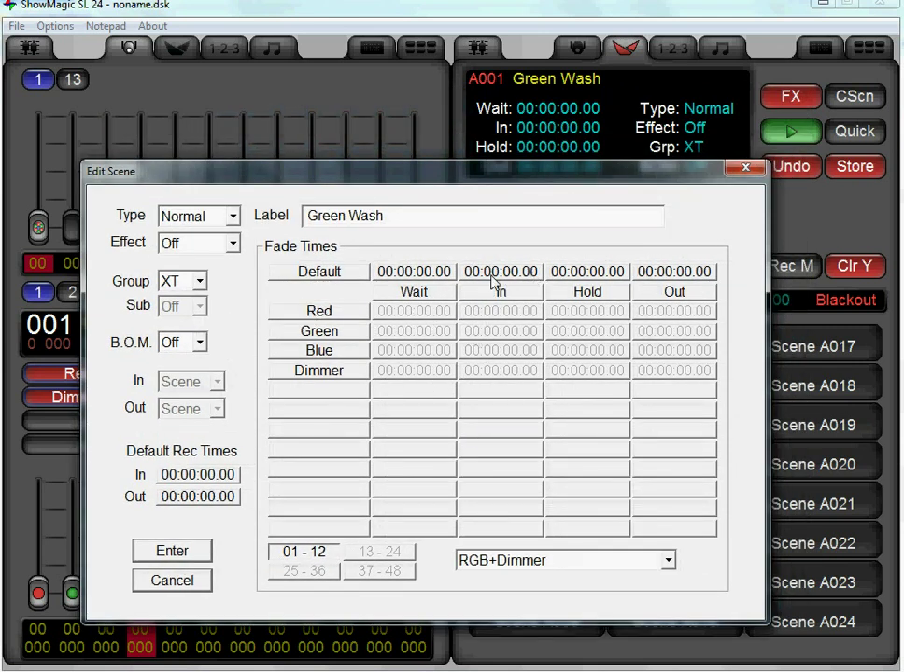
{"action": "left_click", "coordinate": [319, 373]}
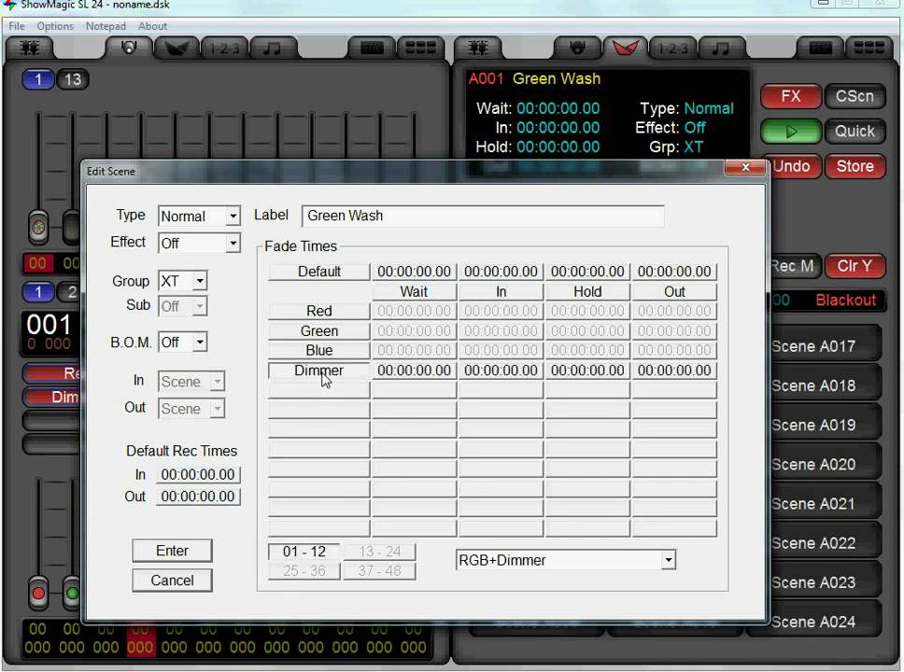
{"action": "left_click", "coordinate": [330, 375]}
{"action": "left_click", "coordinate": [336, 375]}
{"action": "left_click", "coordinate": [331, 376]}
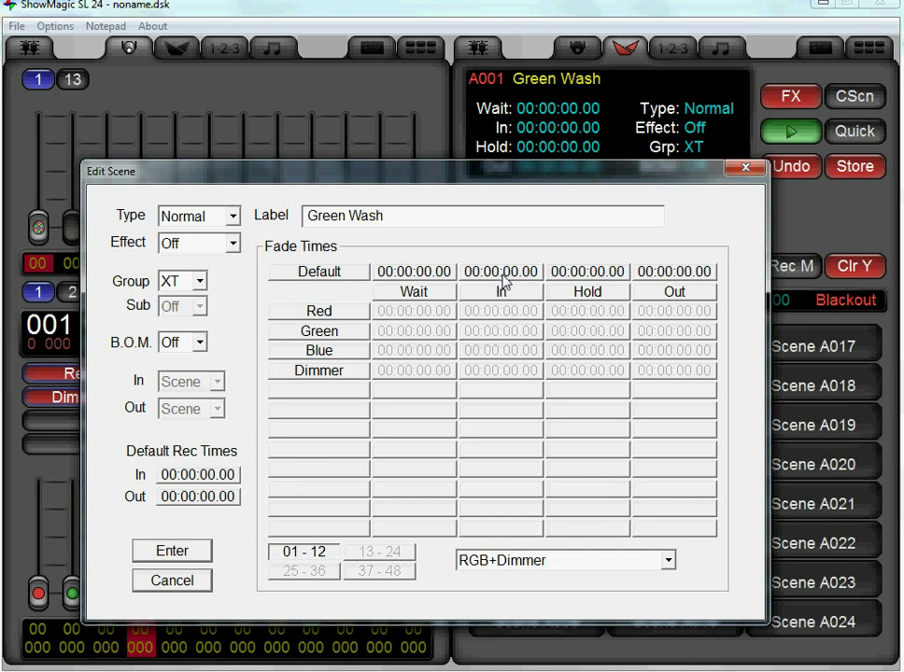
{"action": "left_click", "coordinate": [513, 277]}
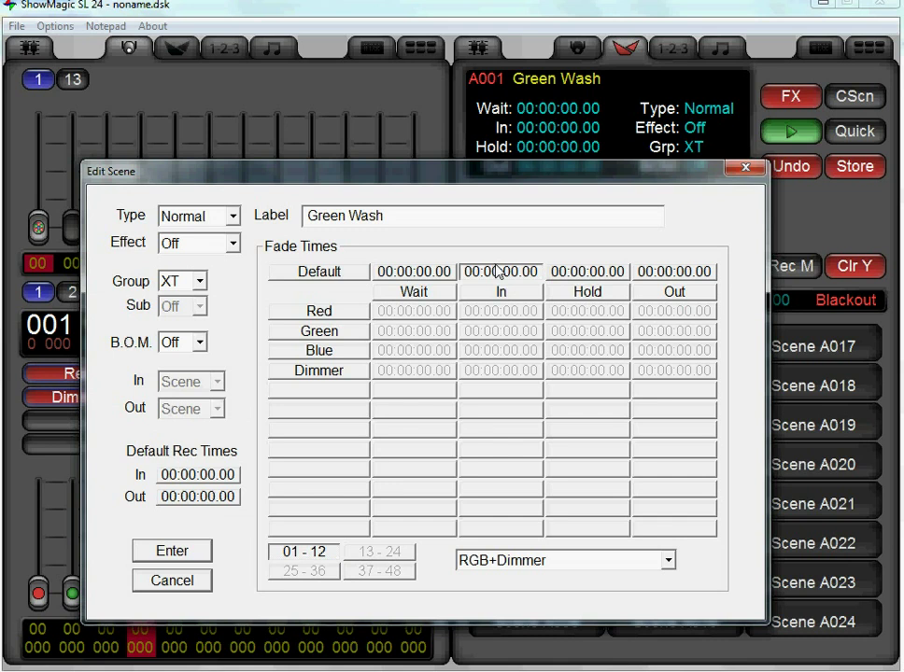
{"action": "type", "text": "3.00"}
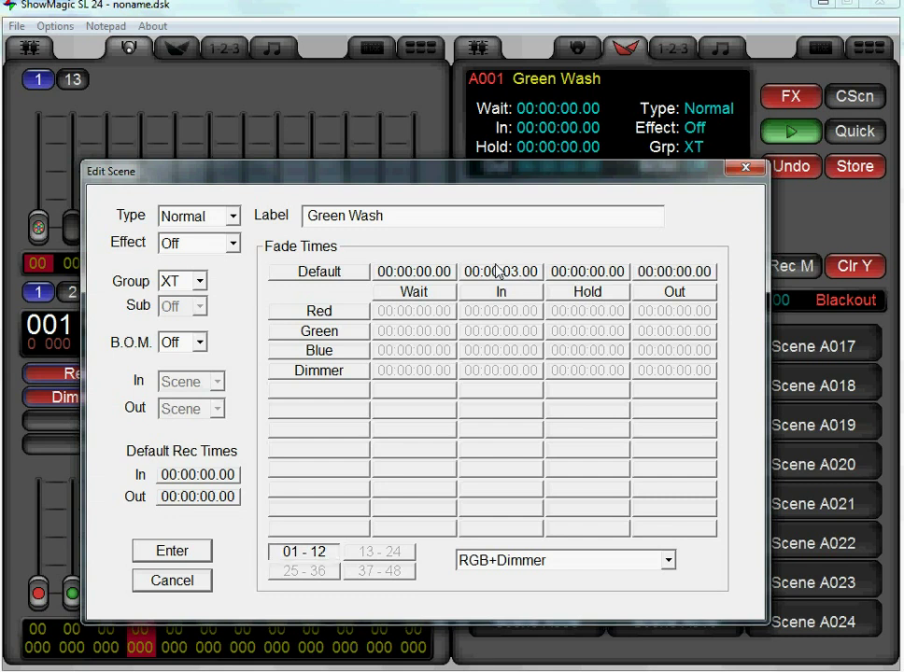
{"action": "left_click", "coordinate": [644, 277]}
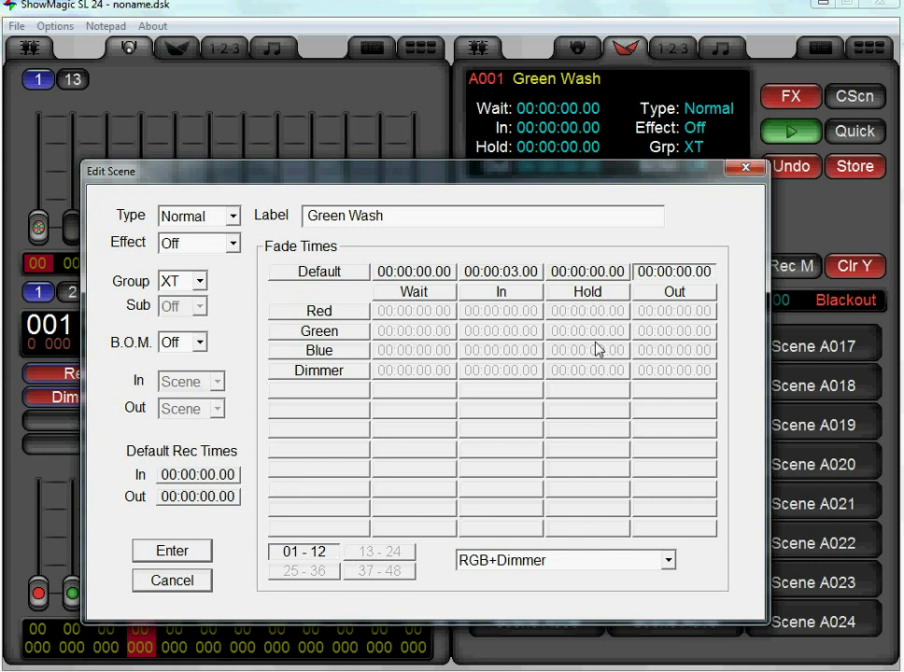
{"action": "type", "text": "300"}
{"action": "key", "text": "Tab"}
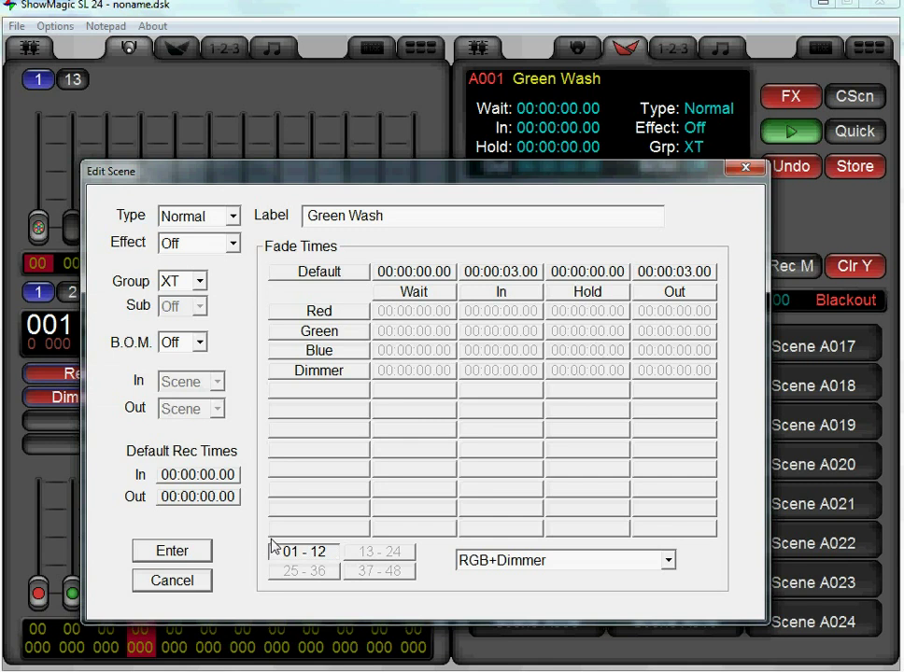
{"action": "left_click", "coordinate": [192, 553]}
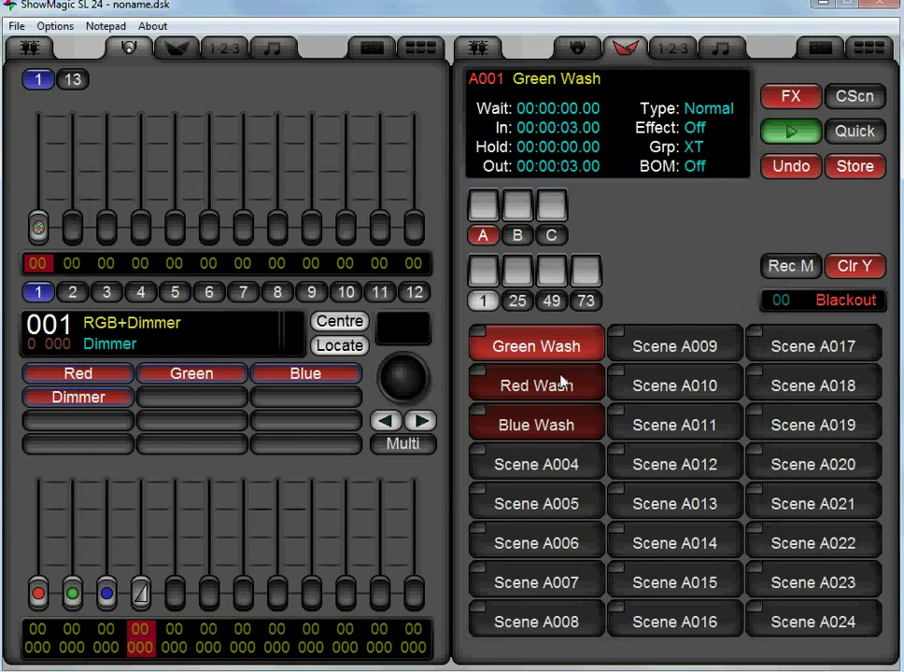
Fade Green Wash up and back out, then switch to the sequence page
{"action": "left_click", "coordinate": [505, 344]}
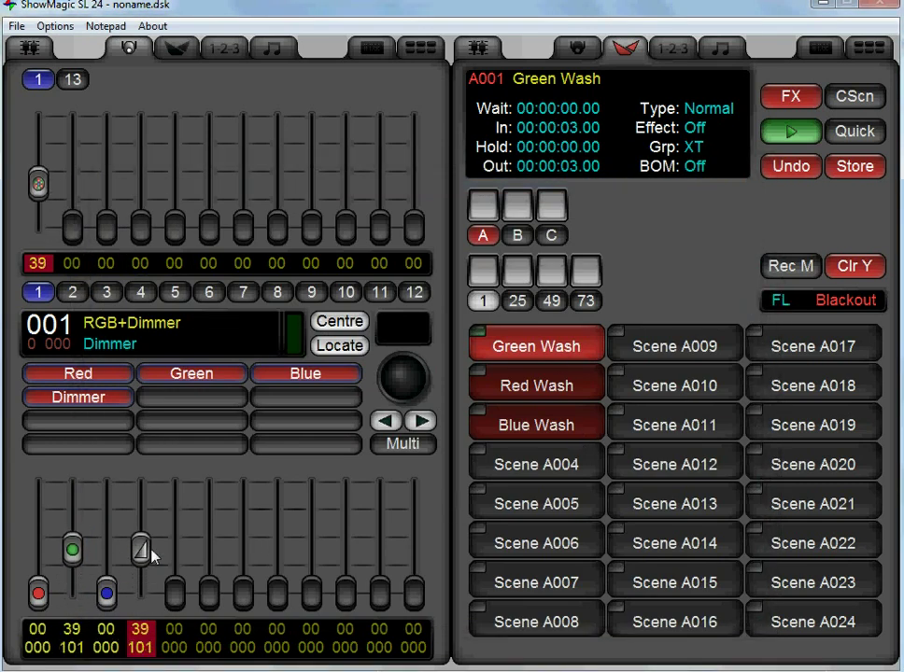
{"action": "left_click", "coordinate": [522, 348]}
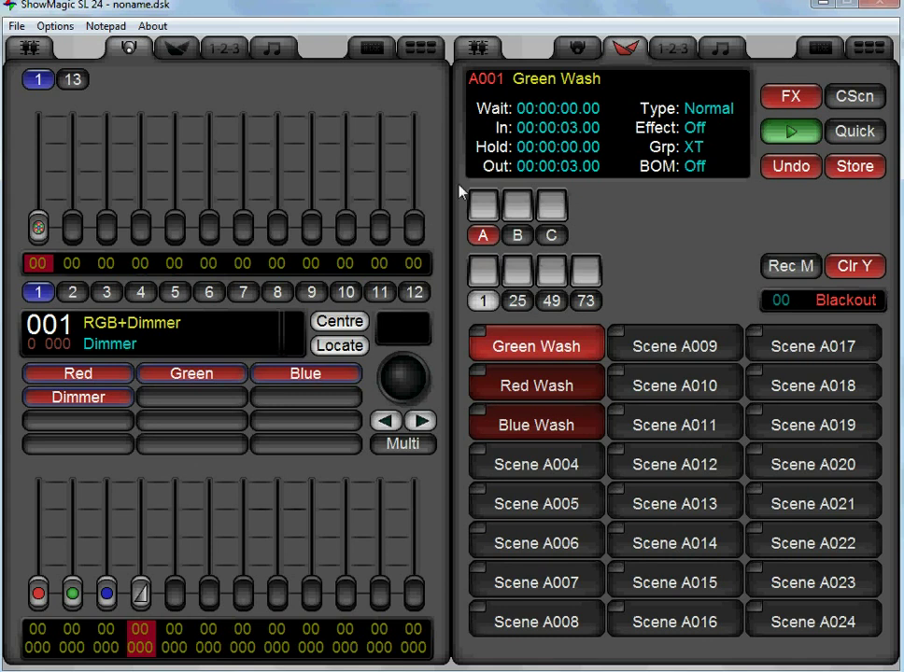
{"action": "left_click", "coordinate": [227, 50]}
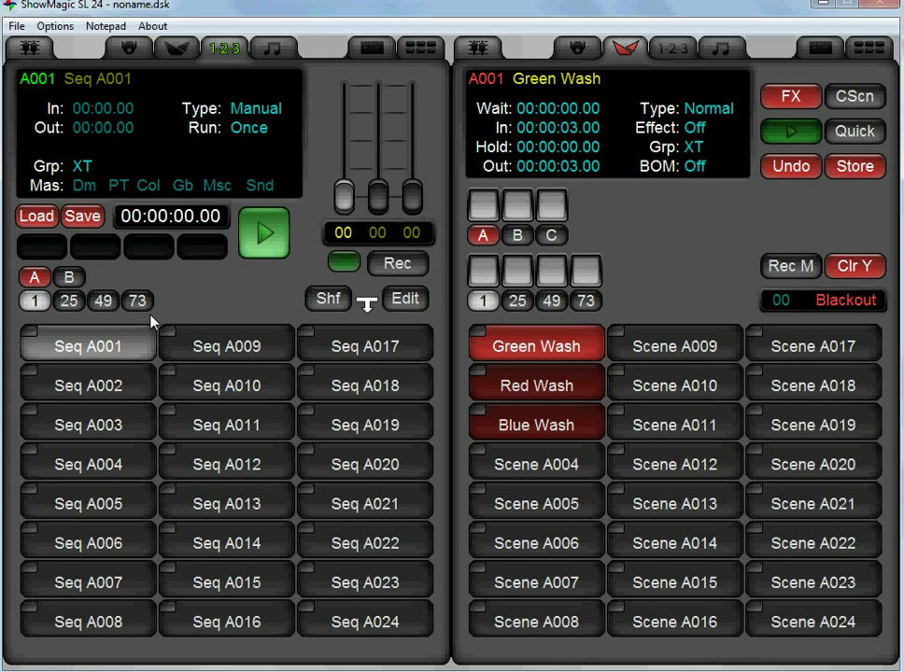
{"action": "left_click", "coordinate": [69, 277]}
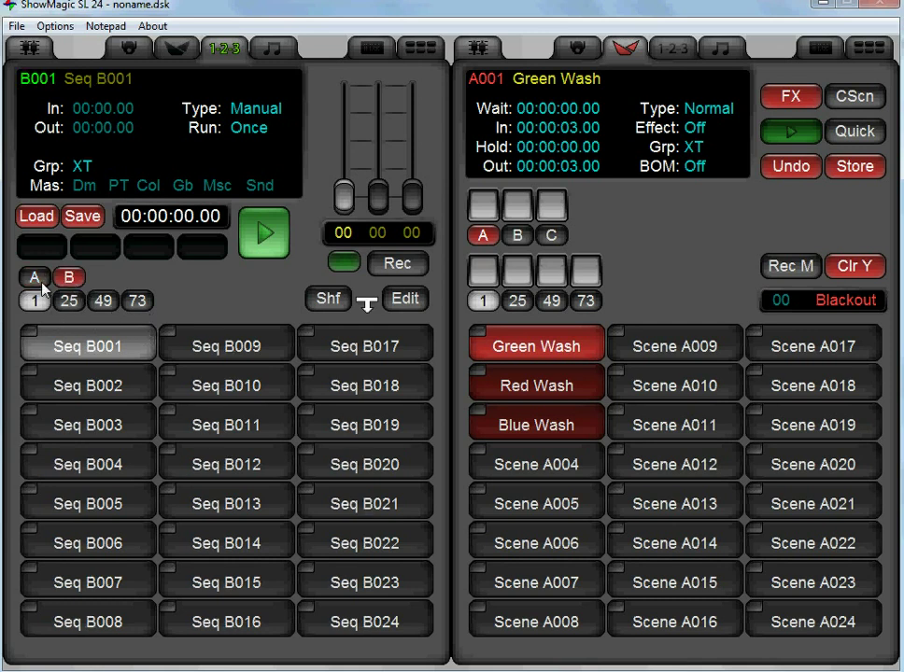
{"action": "left_click", "coordinate": [35, 277]}
{"action": "left_click", "coordinate": [69, 277]}
{"action": "left_click", "coordinate": [35, 278]}
{"action": "left_click", "coordinate": [103, 300]}
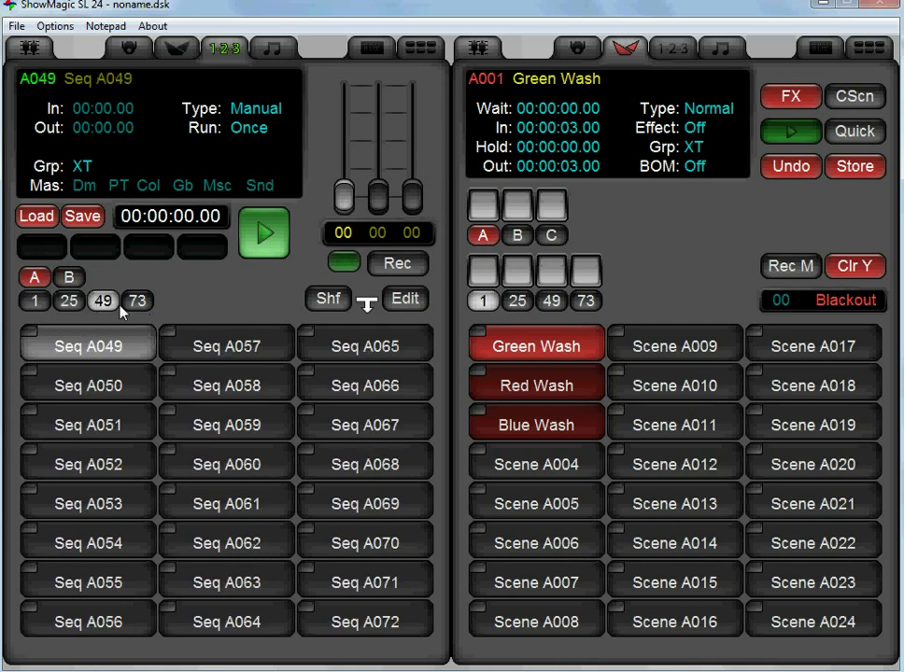
{"action": "left_click", "coordinate": [137, 300]}
{"action": "left_click", "coordinate": [34, 301]}
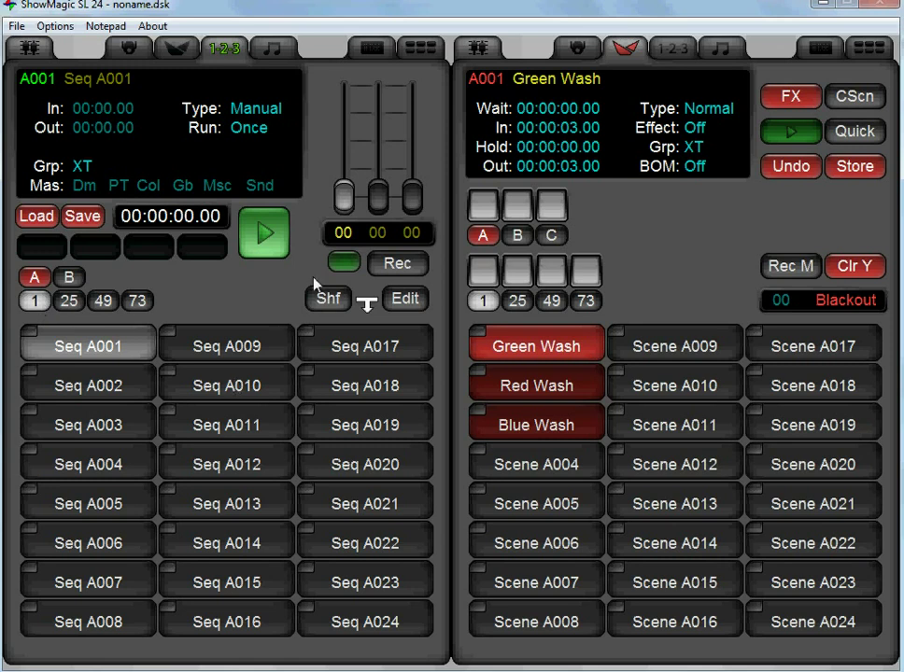
Cycle Seq A001's Type through Chase and Manual, settling on Timed
{"action": "left_click", "coordinate": [249, 110]}
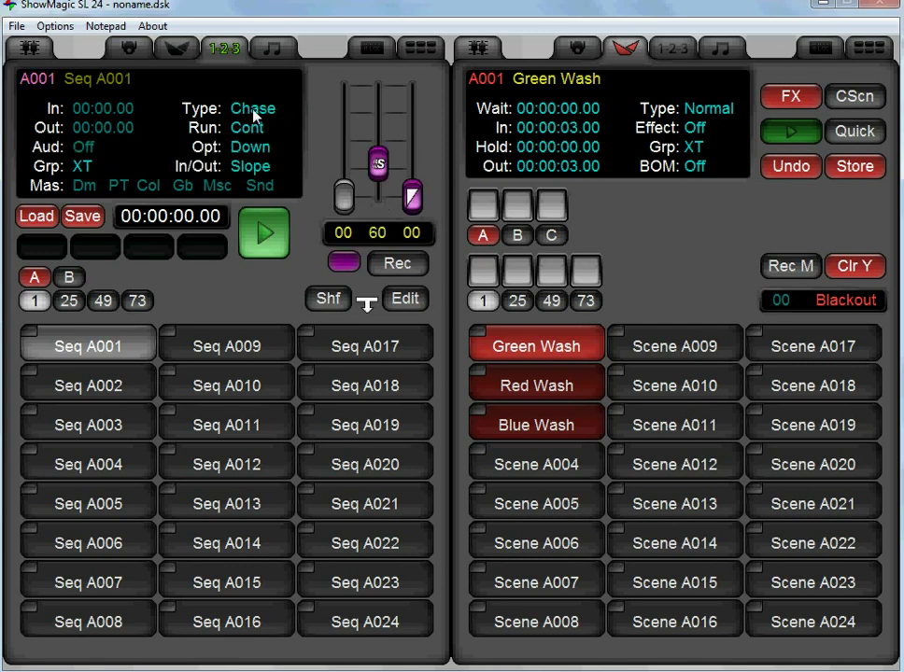
{"action": "left_click", "coordinate": [254, 113]}
{"action": "left_click", "coordinate": [254, 112]}
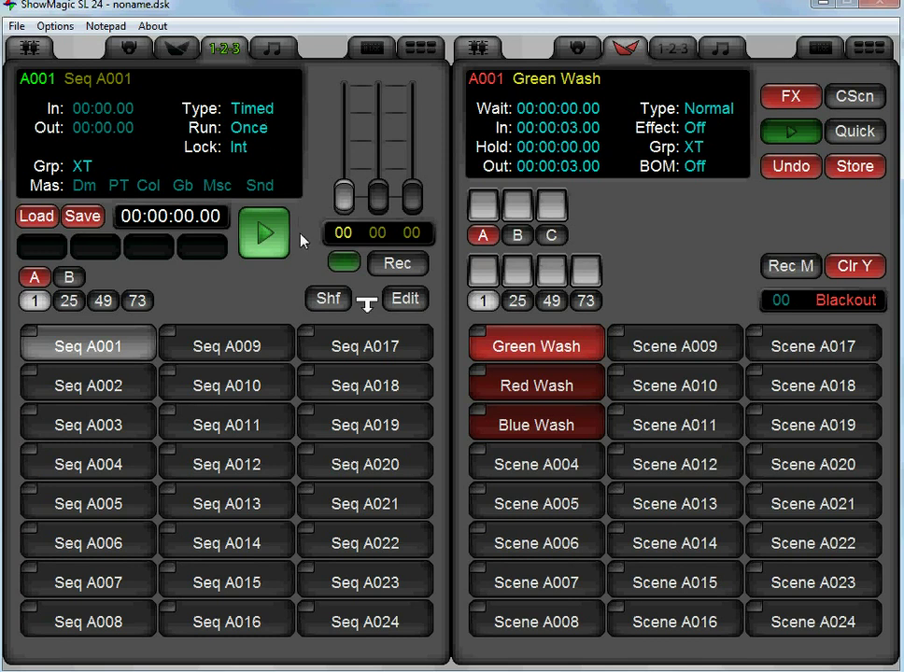
{"action": "left_click", "coordinate": [257, 113]}
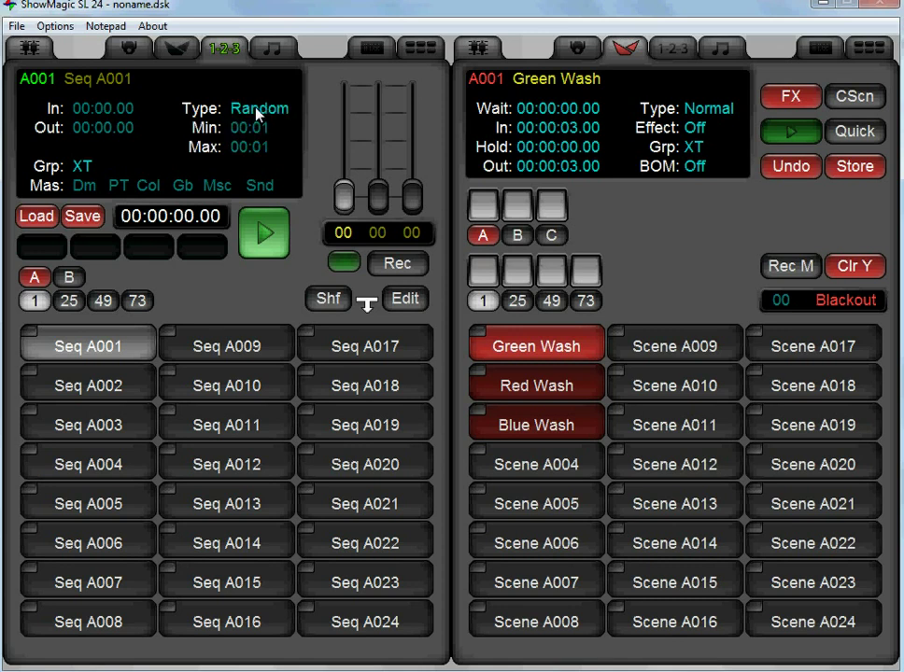
{"action": "left_click", "coordinate": [257, 112]}
{"action": "left_click", "coordinate": [258, 112]}
{"action": "left_click", "coordinate": [257, 112]}
{"action": "left_click", "coordinate": [255, 112]}
{"action": "right_click", "coordinate": [255, 112]}
{"action": "right_click", "coordinate": [255, 112]}
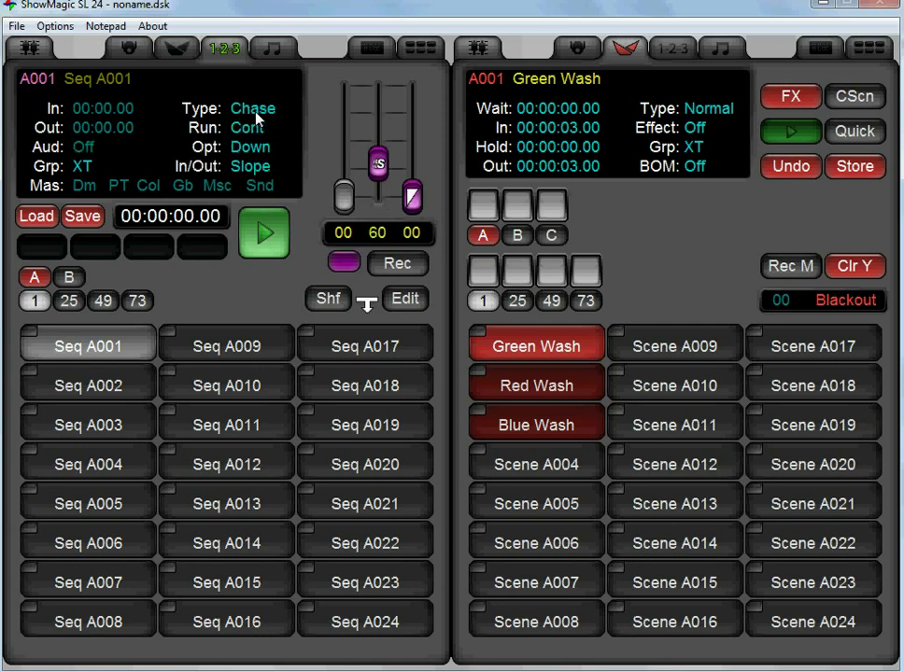
{"action": "right_click", "coordinate": [257, 112]}
{"action": "right_click", "coordinate": [256, 112]}
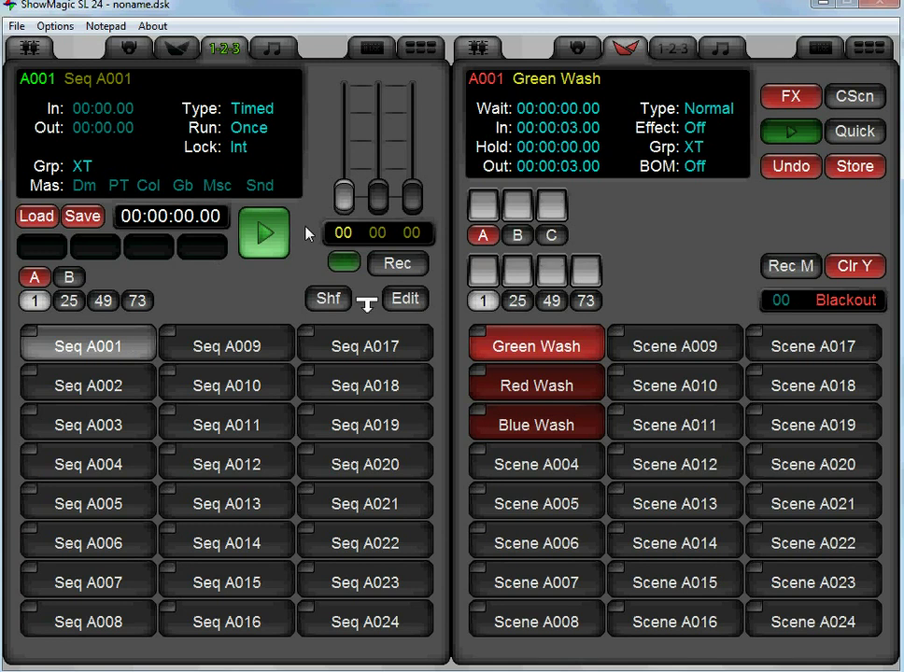
{"action": "left_click", "coordinate": [394, 297]}
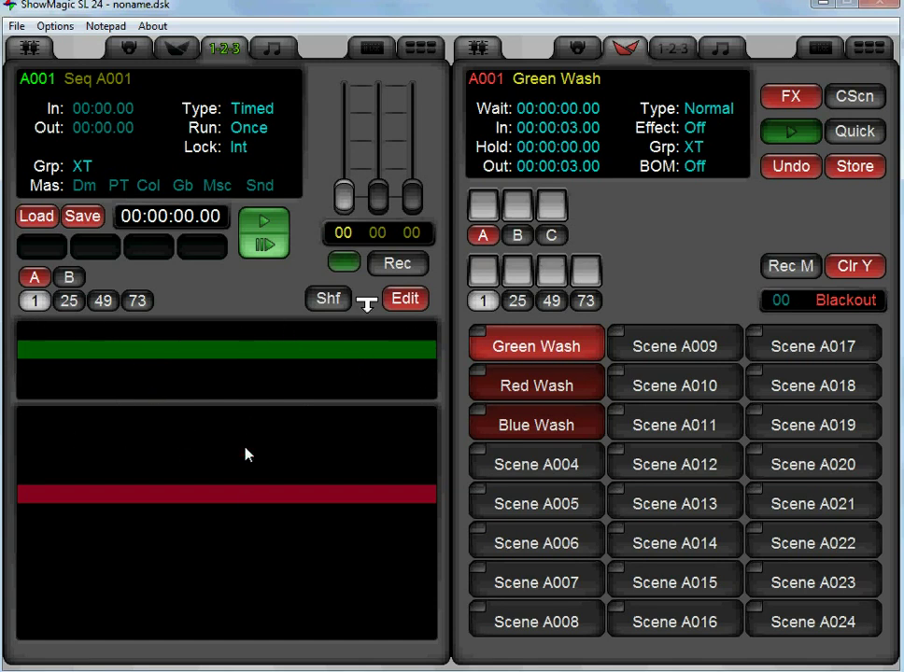
Set Seq A001's End step time to 00:05:00.00
{"action": "left_click_drag", "start_coordinate": [246, 455], "coordinate": [220, 416]}
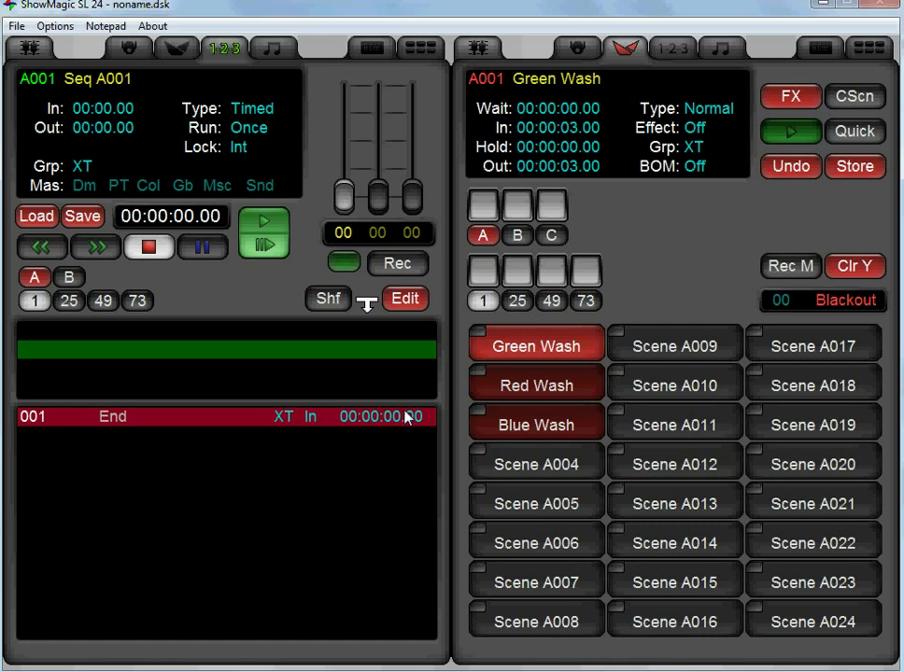
{"action": "scroll", "coordinate": [406, 417], "scroll_direction": "up", "scroll_amount": 5}
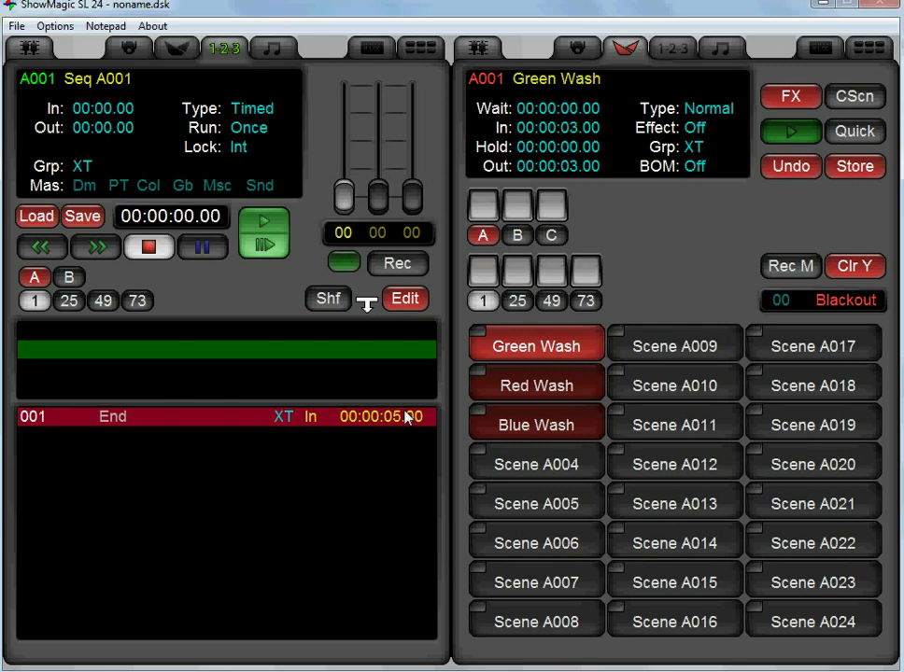
{"action": "type", "text": "00"}
{"action": "key", "text": "Return"}
Insert three null steps before End and select step 001
{"action": "key", "text": "Insert"}
{"action": "key", "text": "Insert"}
{"action": "key", "text": "Insert"}
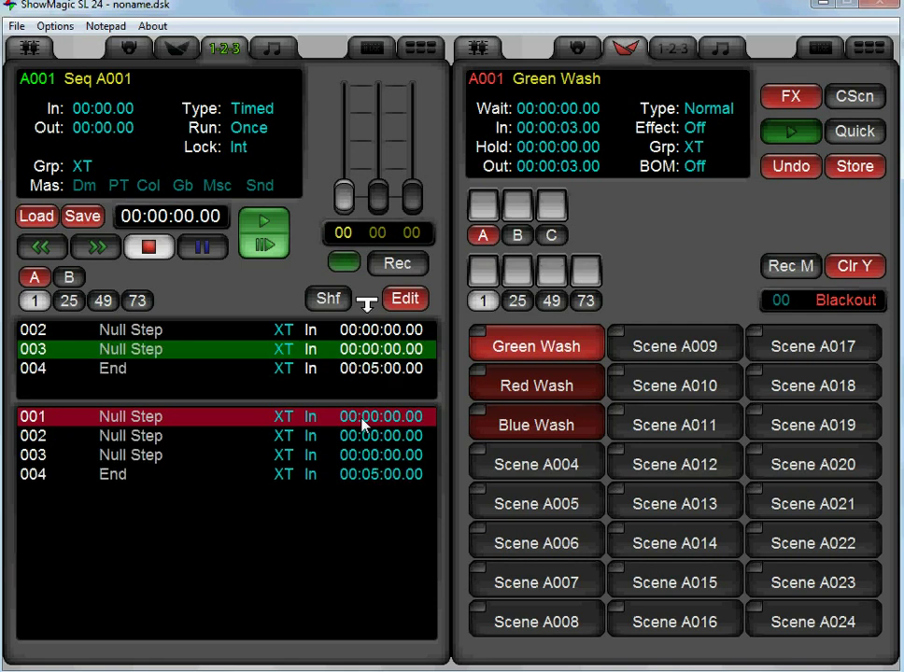
{"action": "left_click", "coordinate": [146, 454]}
{"action": "left_click", "coordinate": [150, 433]}
{"action": "left_click", "coordinate": [150, 422]}
{"action": "left_click", "coordinate": [175, 439]}
{"action": "left_click", "coordinate": [157, 456]}
{"action": "left_click", "coordinate": [152, 423]}
Place Green, Red and Blue Wash into steps 001, 002 and 003
{"action": "left_click_drag", "start_coordinate": [533, 351], "coordinate": [184, 425]}
{"action": "left_click_drag", "start_coordinate": [508, 384], "coordinate": [178, 441]}
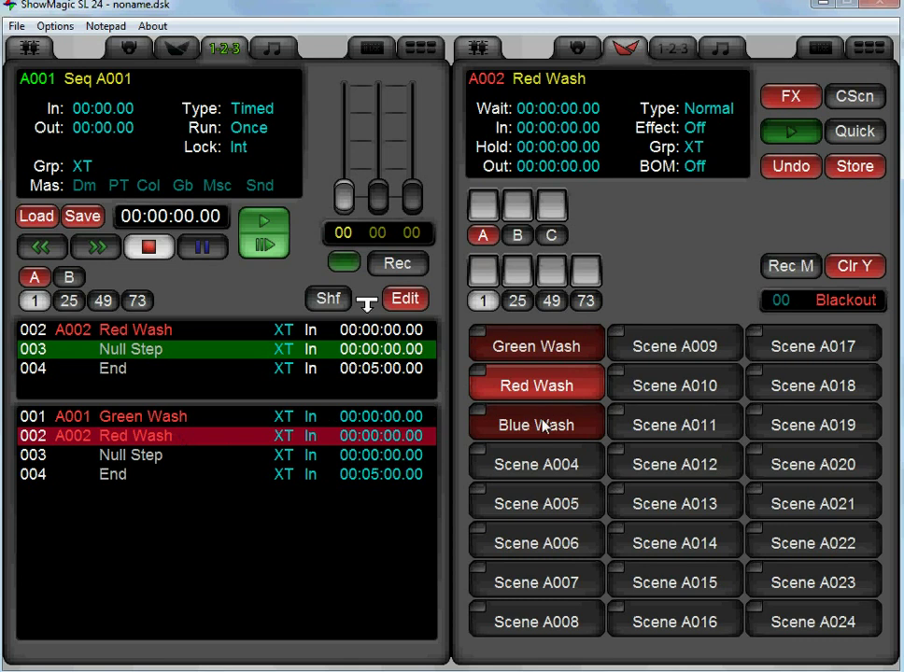
{"action": "left_click_drag", "start_coordinate": [541, 426], "coordinate": [133, 456]}
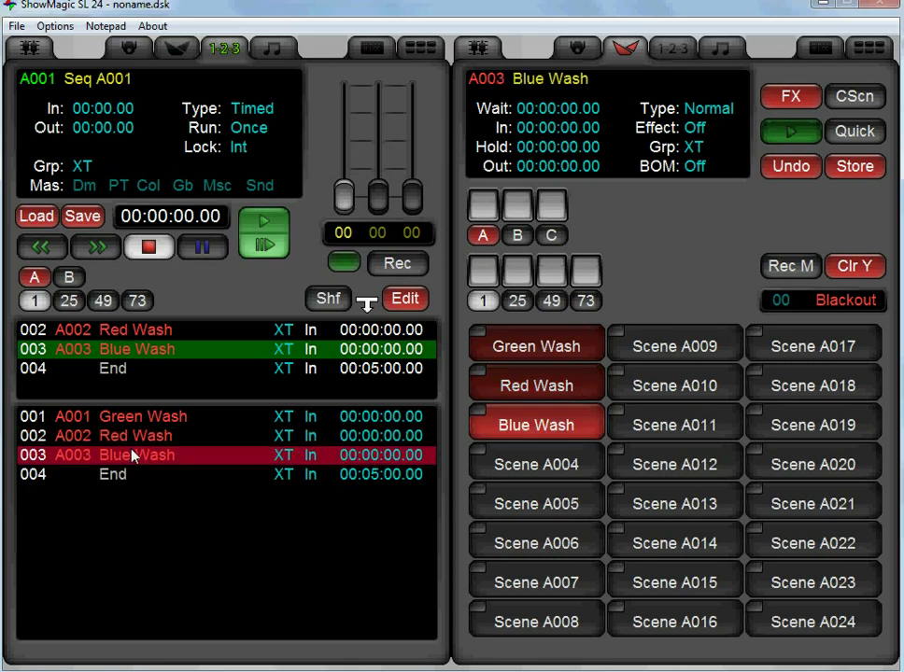
Set the Red Wash step to start at 5 s and Blue Wash at 10 s
{"action": "left_click", "coordinate": [321, 545]}
{"action": "left_click", "coordinate": [380, 417]}
{"action": "key", "text": "Down"}
{"action": "key", "text": "Down"}
{"action": "key", "text": "Up"}
{"action": "key", "text": "Down"}
{"action": "left_click", "coordinate": [389, 418]}
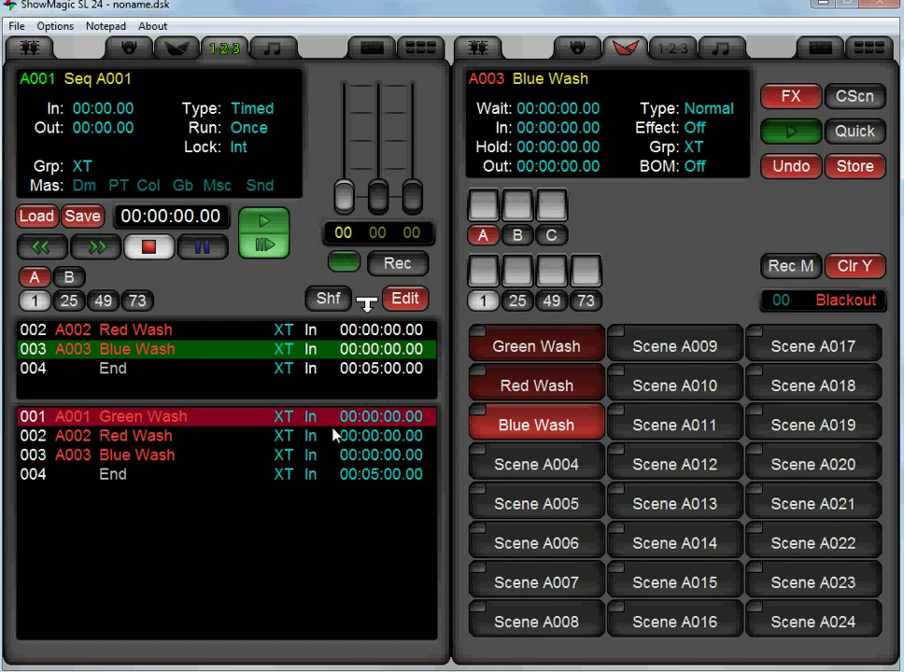
{"action": "left_click", "coordinate": [393, 436]}
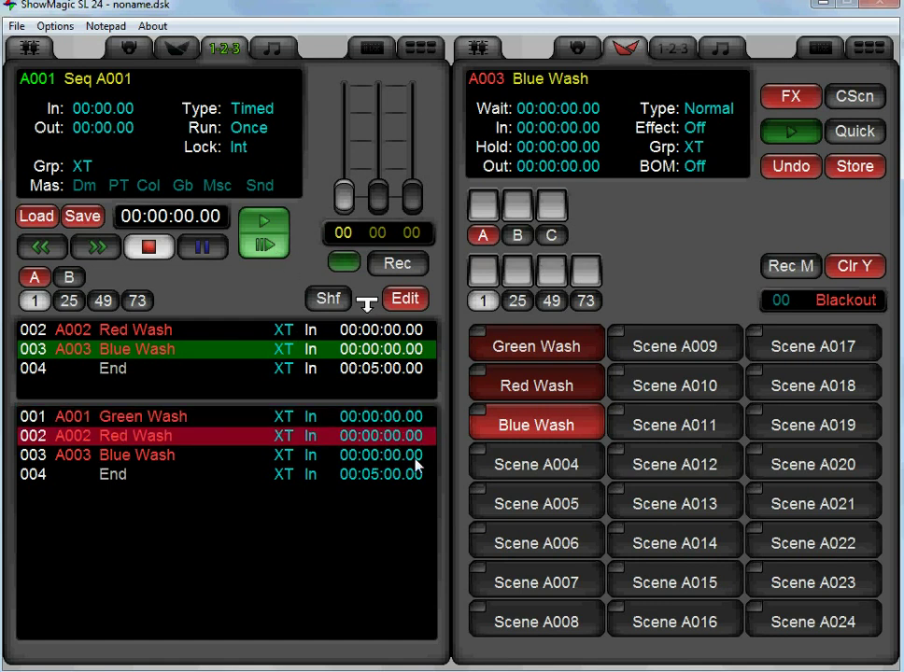
{"action": "type", "text": "500"}
{"action": "left_click", "coordinate": [416, 459]}
{"action": "type", "text": "10."}
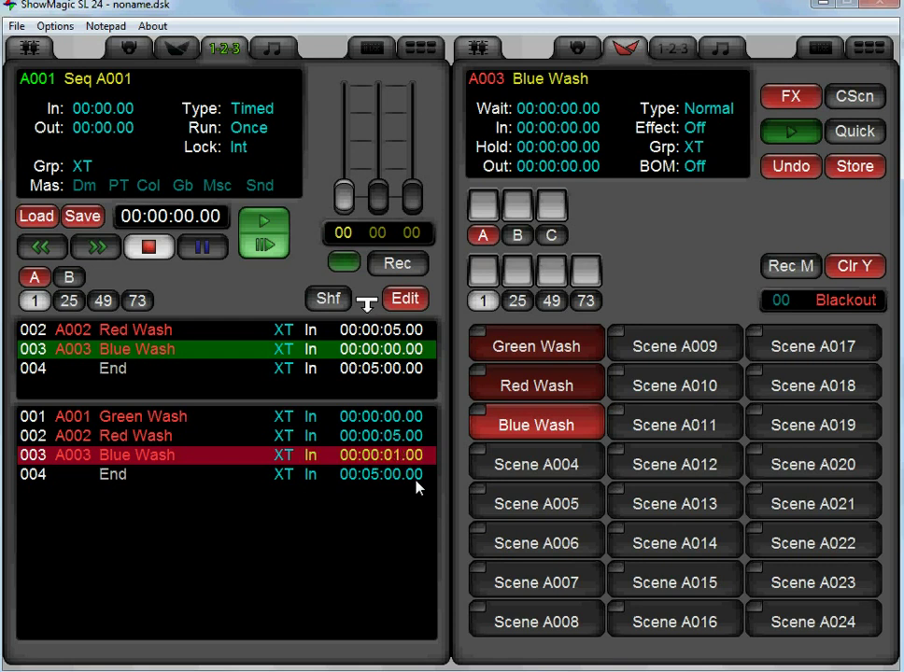
{"action": "type", "text": "0"}
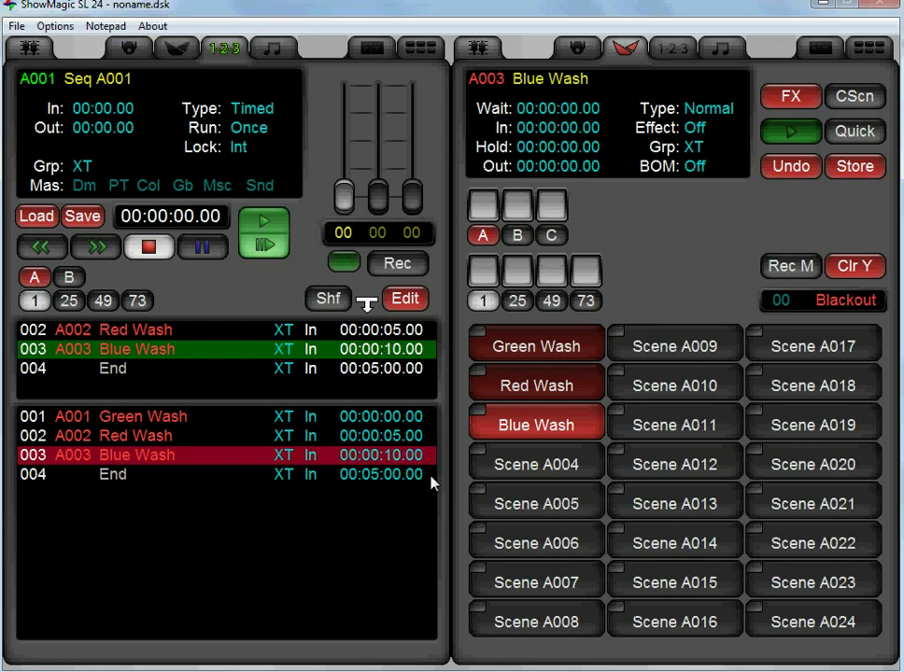
Show the fixture's channel faders and run Seq A001 through its green, red and blue washes
{"action": "left_click", "coordinate": [578, 48]}
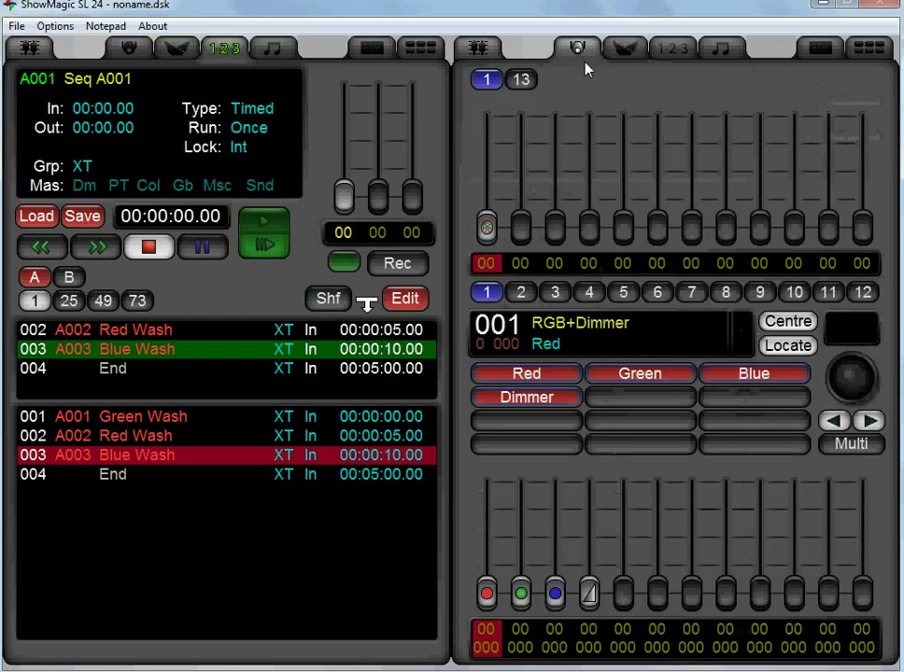
{"action": "left_click", "coordinate": [250, 232]}
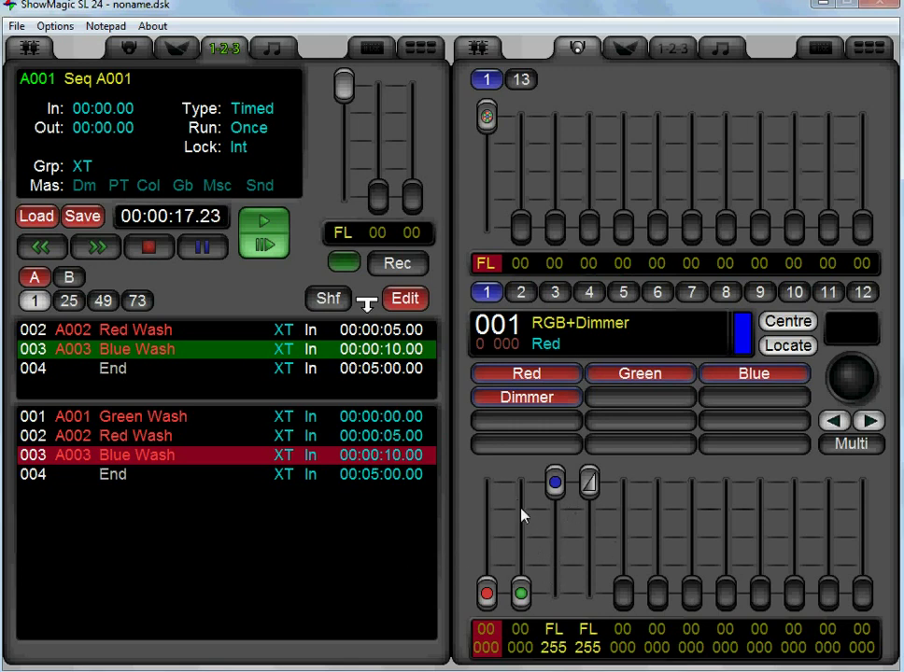
Stop Seq A001, select the Green Wash step, zero the third playback fader, and replay from cue 001
{"action": "left_click", "coordinate": [406, 304]}
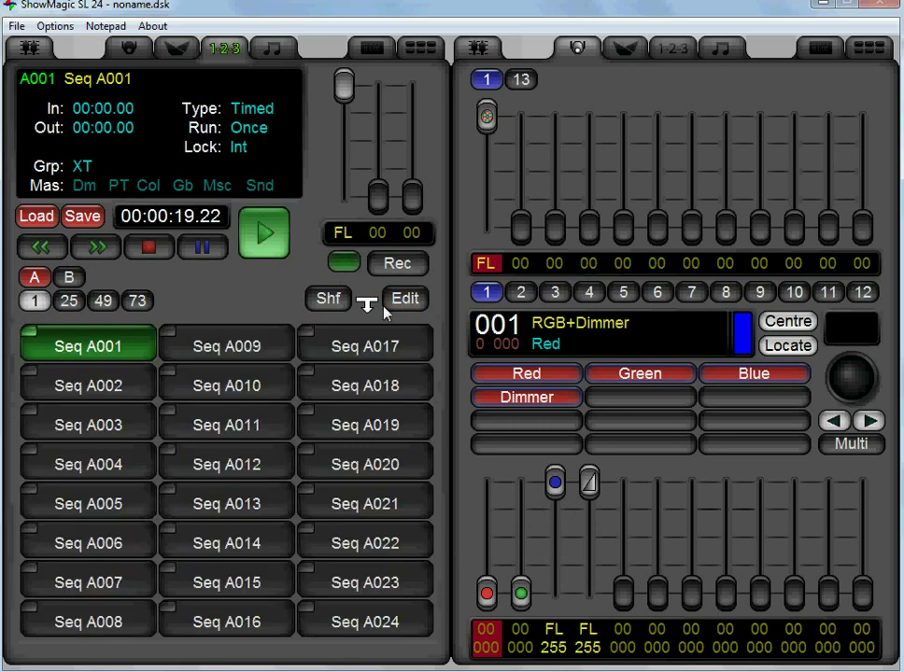
{"action": "left_click", "coordinate": [405, 301]}
{"action": "left_click", "coordinate": [150, 248]}
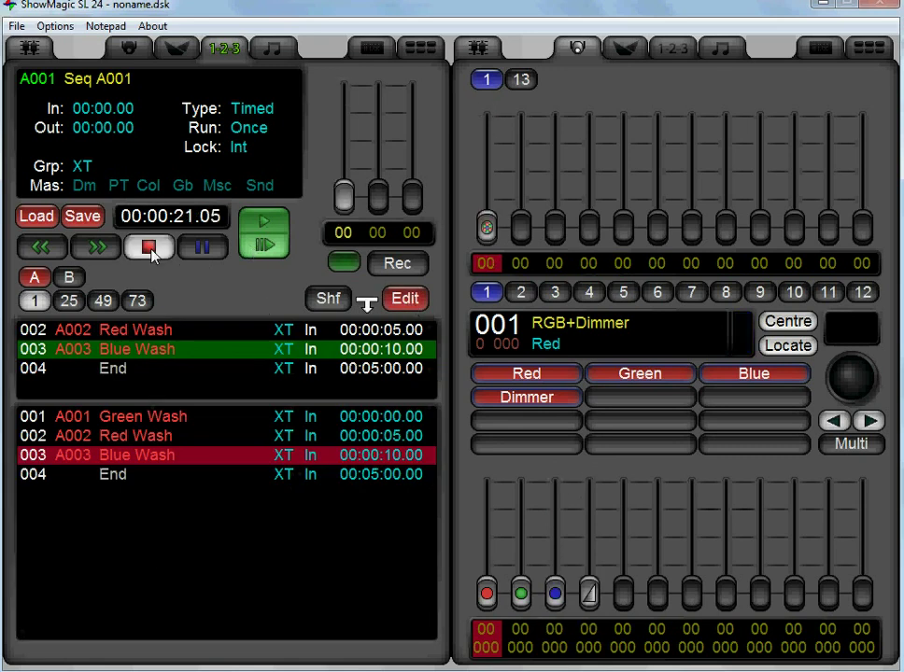
{"action": "left_click", "coordinate": [178, 424]}
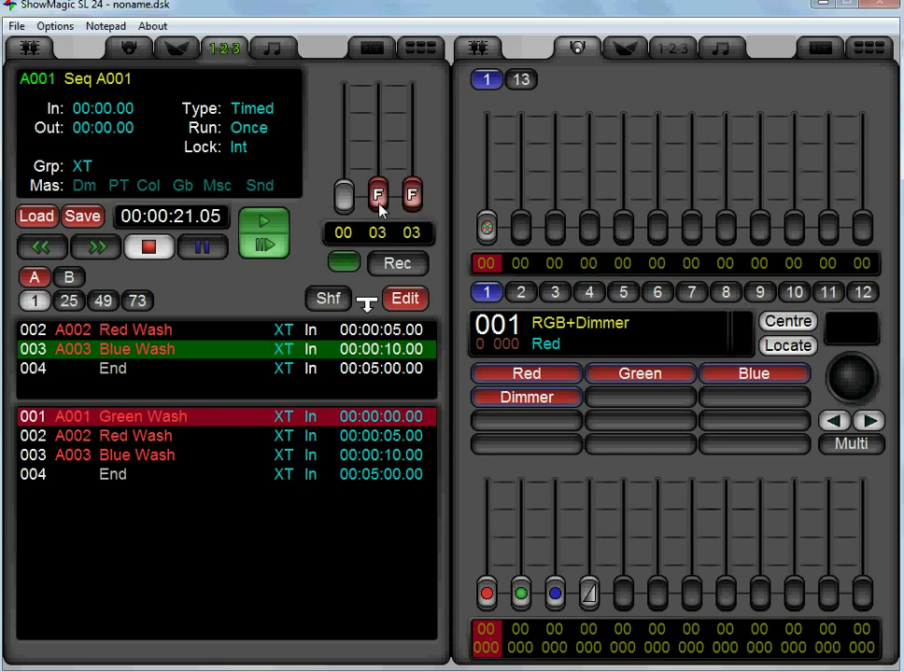
{"action": "left_click", "coordinate": [412, 196]}
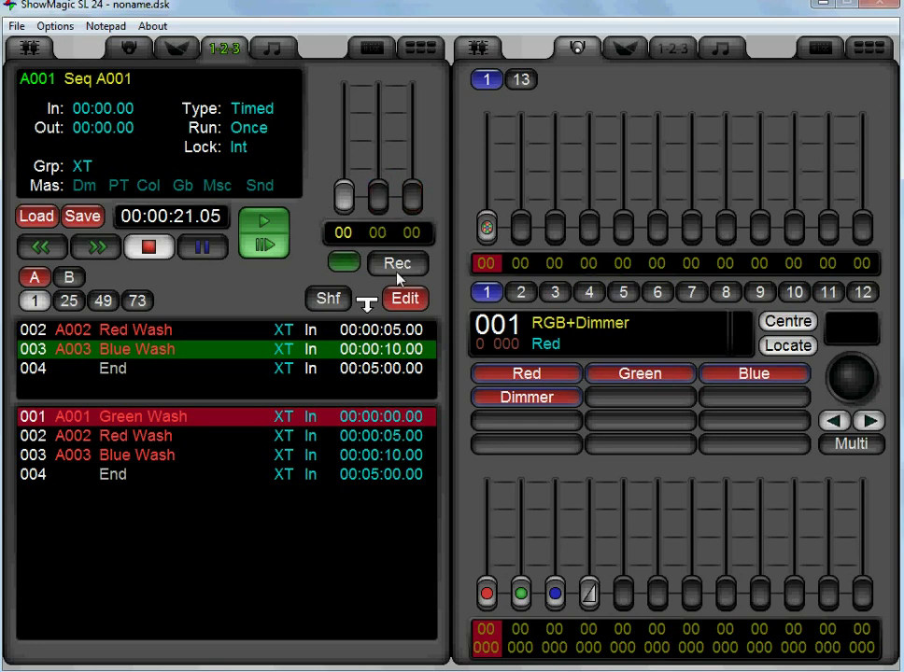
{"action": "left_click", "coordinate": [257, 229]}
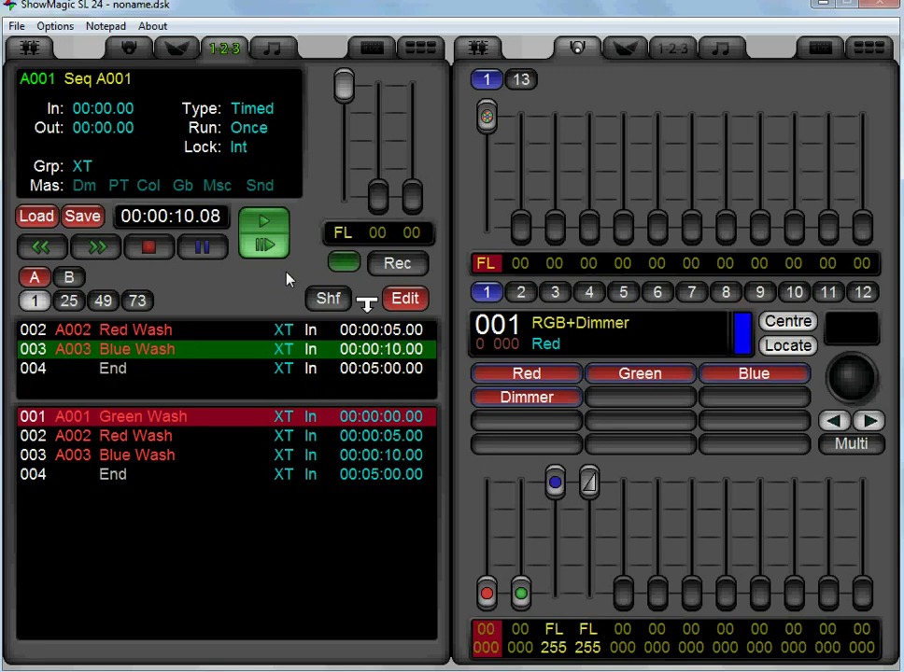
Set the End step's time to 15 seconds, then play Seq A001 through to check it
{"action": "left_click", "coordinate": [152, 250]}
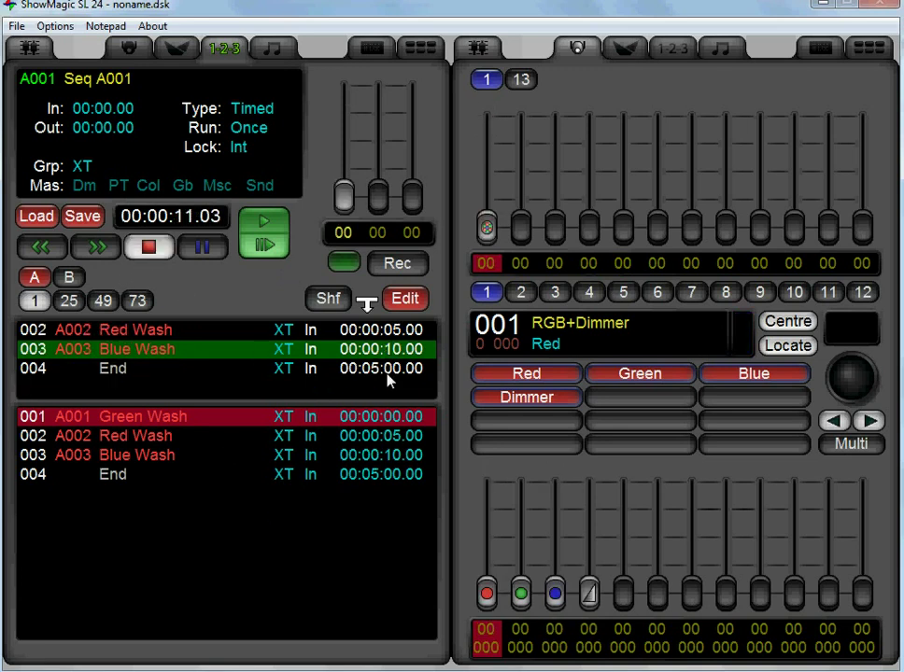
{"action": "left_click", "coordinate": [374, 478]}
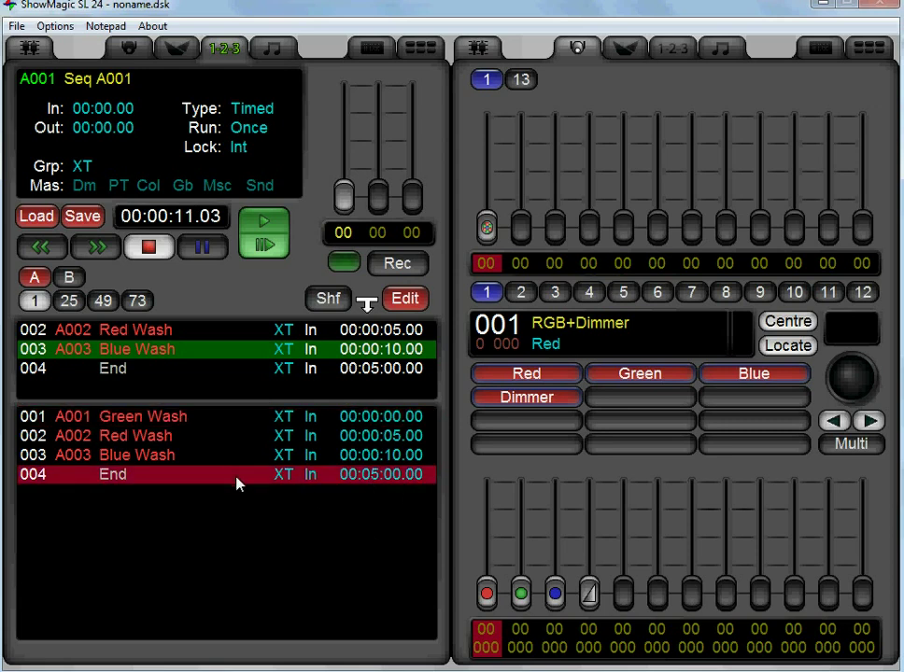
{"action": "left_click", "coordinate": [395, 477]}
{"action": "key", "text": "Return"}
{"action": "left_click", "coordinate": [395, 478]}
{"action": "type", "text": "15"}
{"action": "key", "text": "Return"}
{"action": "left_click", "coordinate": [264, 222]}
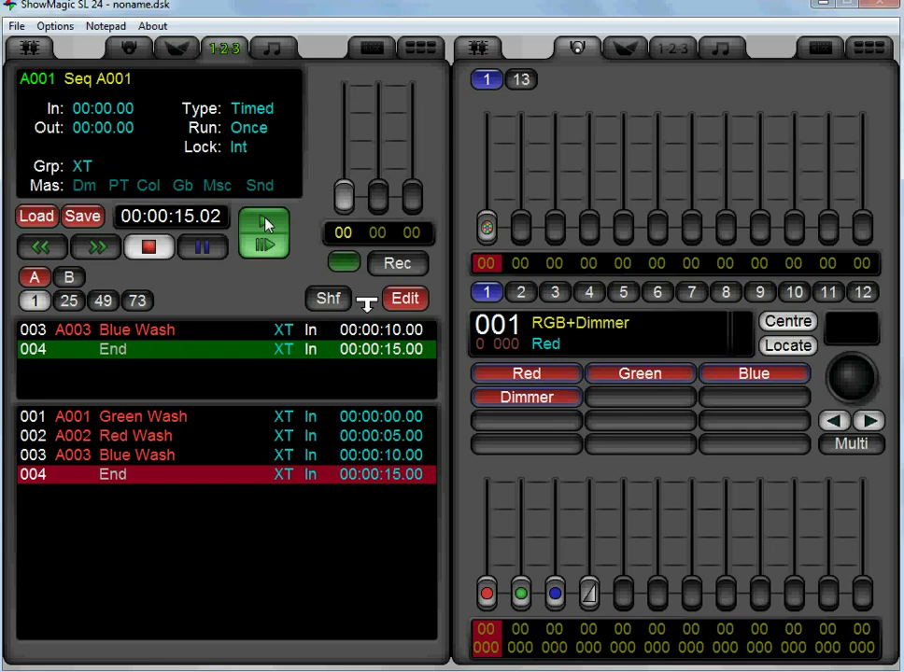
Relabel Seq A001 as 'Sequence 1' in the sequence list
{"action": "left_click", "coordinate": [407, 300]}
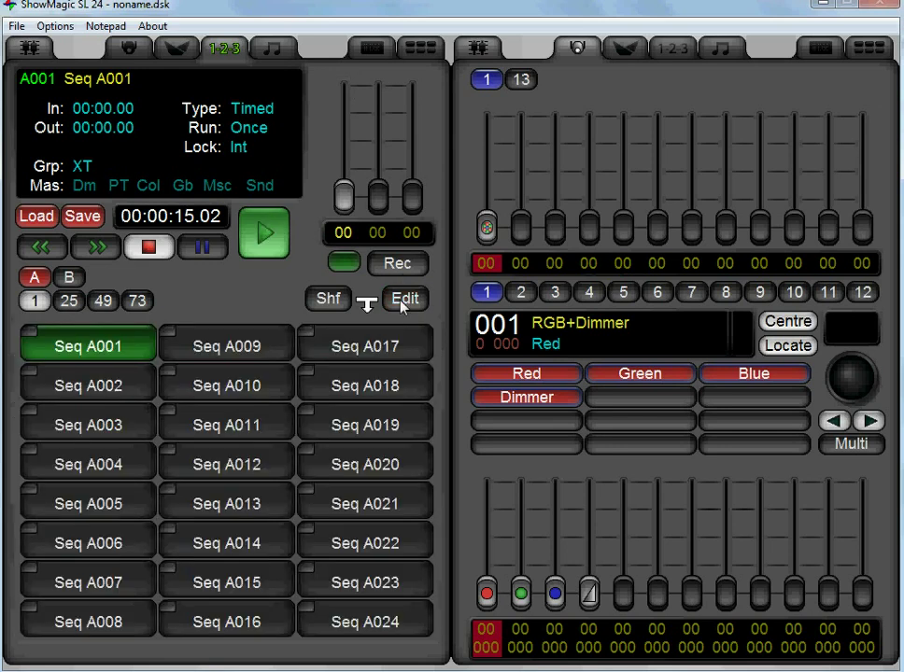
{"action": "left_click", "coordinate": [98, 81]}
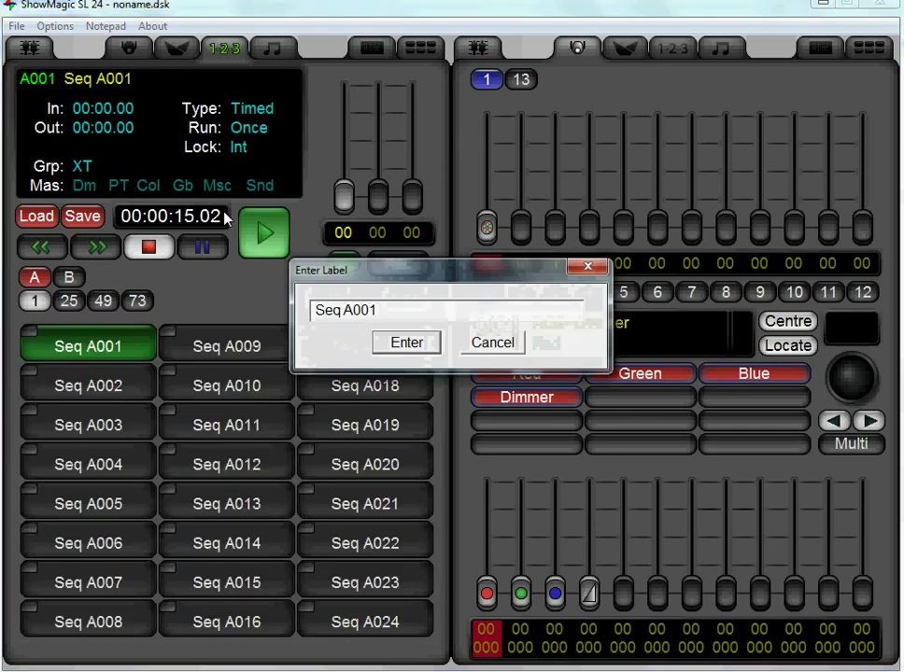
{"action": "key", "text": "Delete"}
{"action": "key", "text": "Delete"}
{"action": "key", "text": "Delete"}
{"action": "key", "text": "Delete"}
{"action": "key", "text": "Delete"}
{"action": "key", "text": "Delete"}
{"action": "key", "text": "Delete"}
{"action": "key", "text": "Delete"}
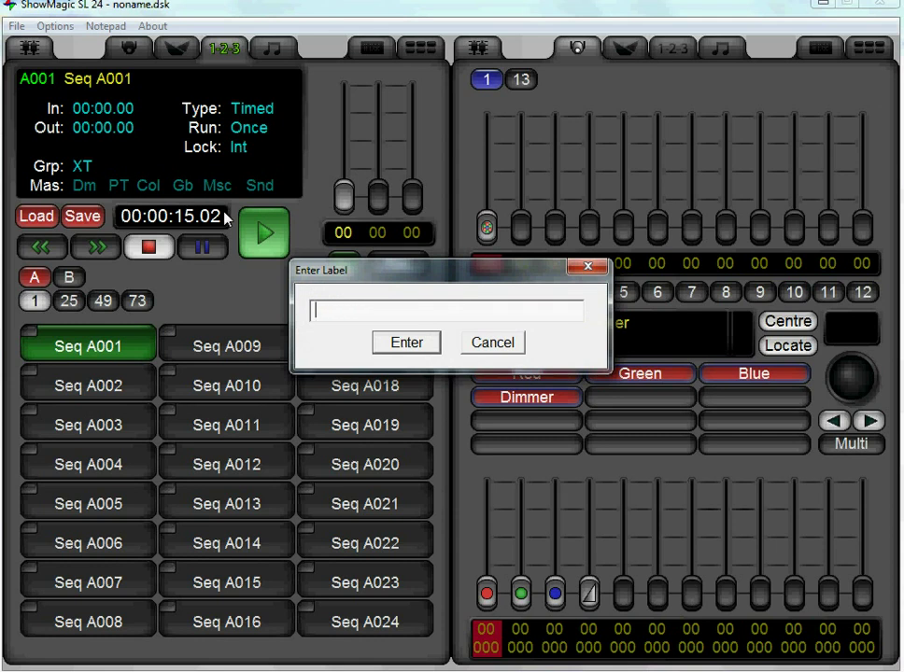
{"action": "type", "text": "Sequence 1"}
{"action": "key", "text": "Return"}
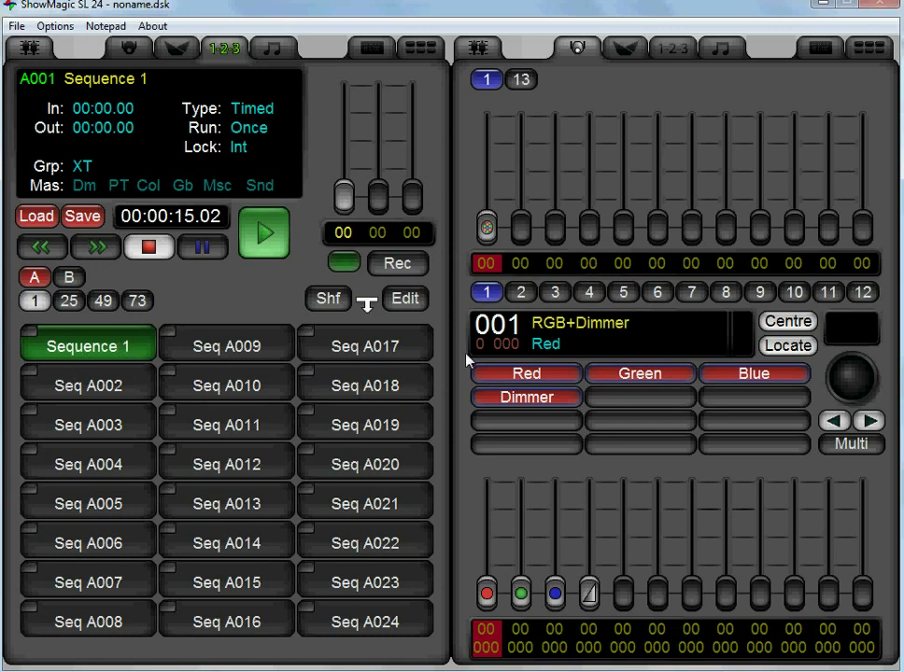
Open Sequence 1's steps for editing and show the sound slots with Snd 001 selected
{"action": "left_click", "coordinate": [405, 298]}
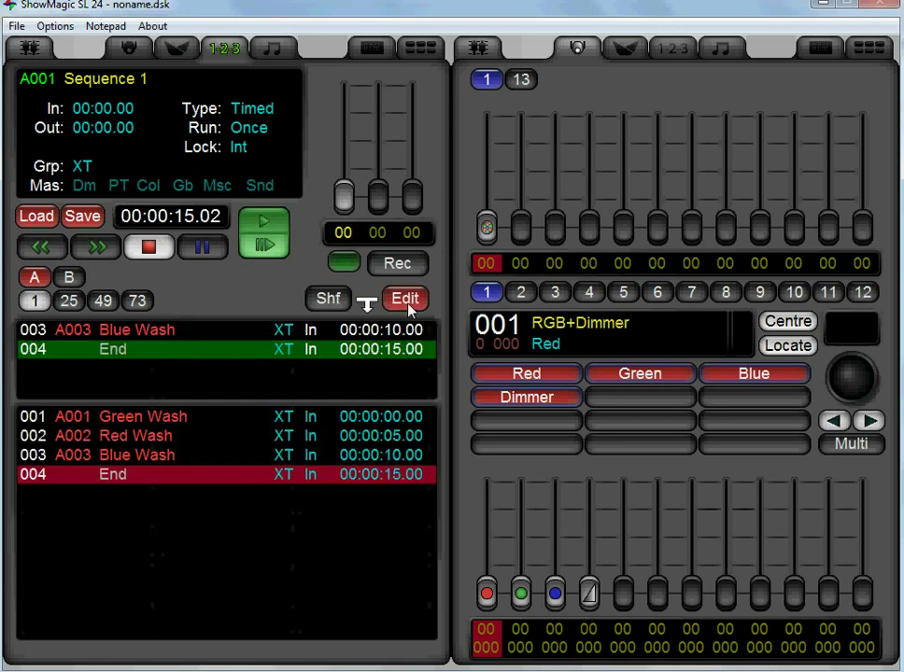
{"action": "left_click", "coordinate": [169, 424]}
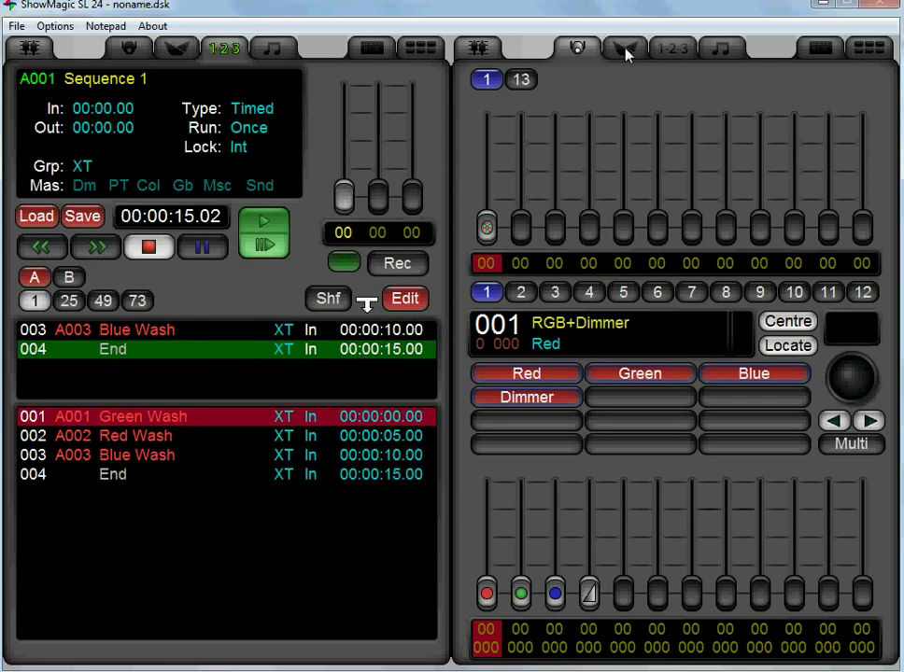
{"action": "left_click", "coordinate": [728, 52]}
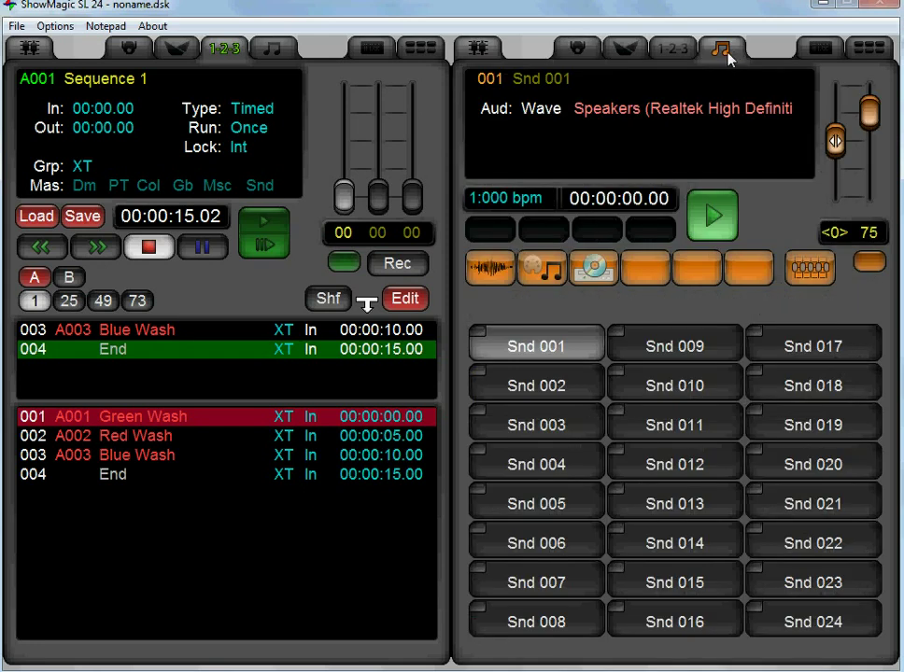
{"action": "left_click", "coordinate": [545, 374]}
{"action": "left_click", "coordinate": [572, 357]}
{"action": "left_click", "coordinate": [487, 374]}
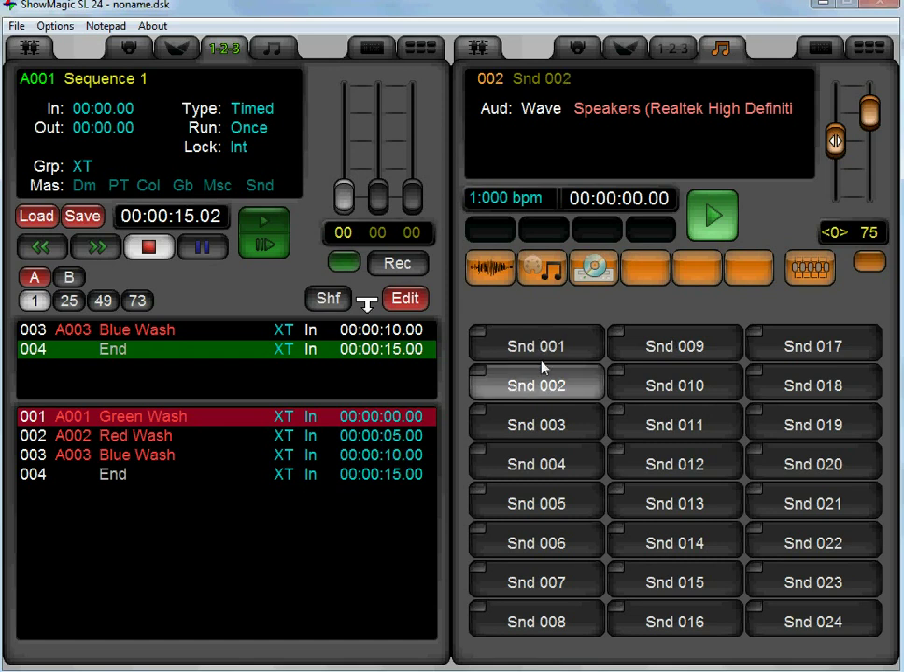
{"action": "left_click", "coordinate": [538, 348]}
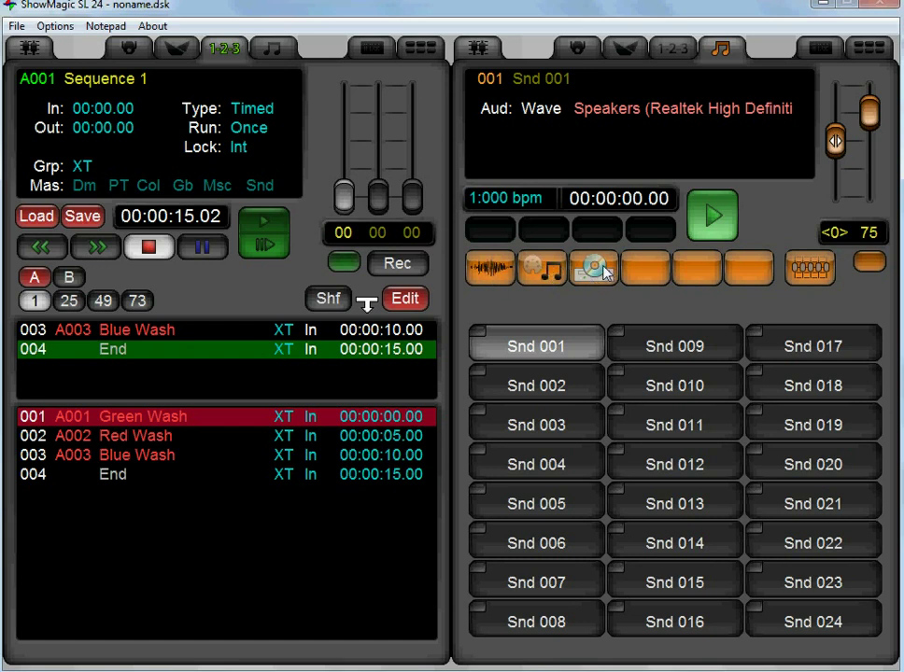
Load 03 Winter Winds into Snd 001, preview it, and reselect the Green Wash step
{"action": "left_click", "coordinate": [500, 273]}
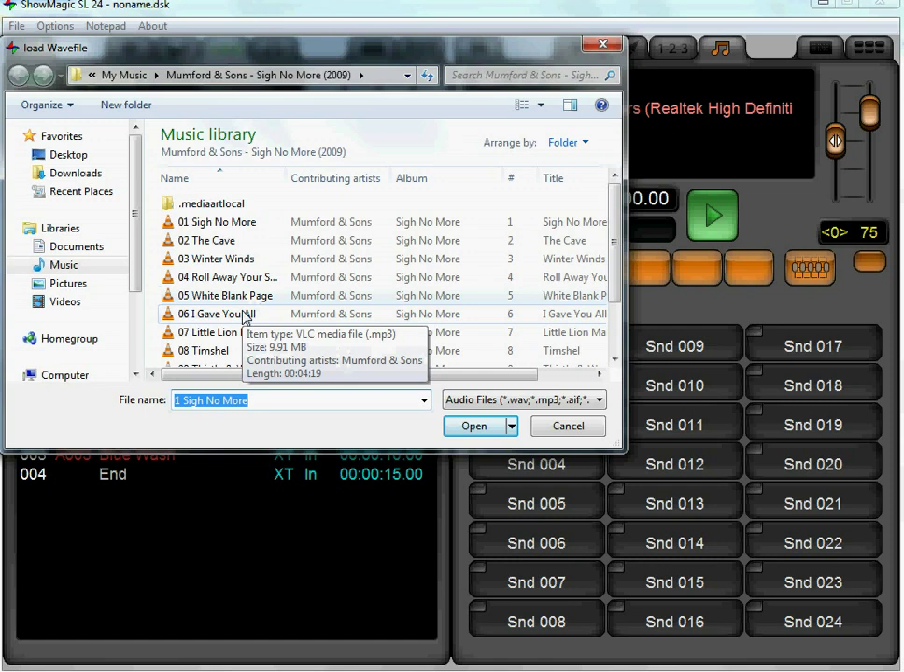
{"action": "left_click", "coordinate": [251, 261]}
{"action": "left_click", "coordinate": [476, 425]}
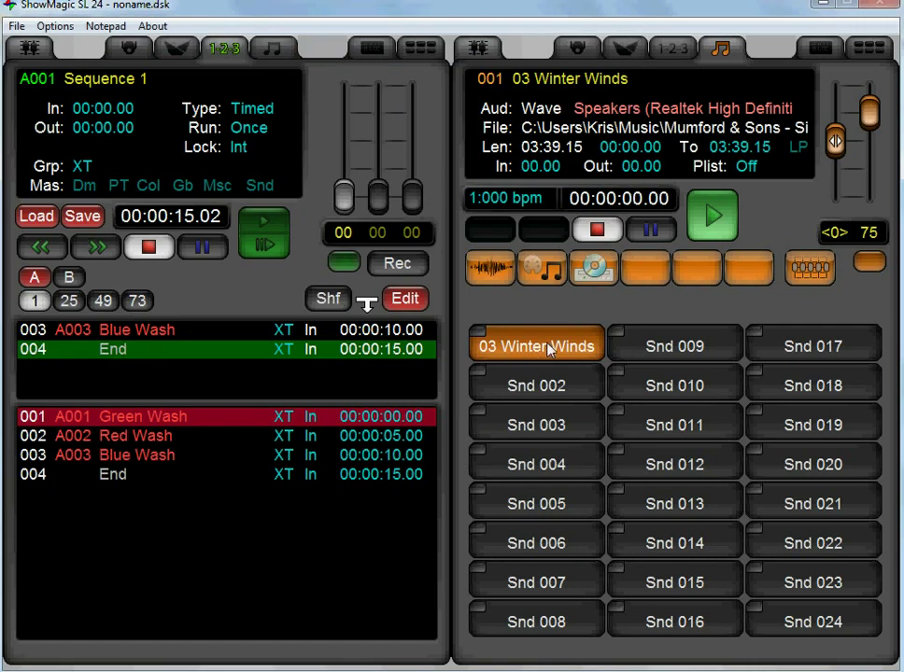
{"action": "left_click", "coordinate": [524, 348]}
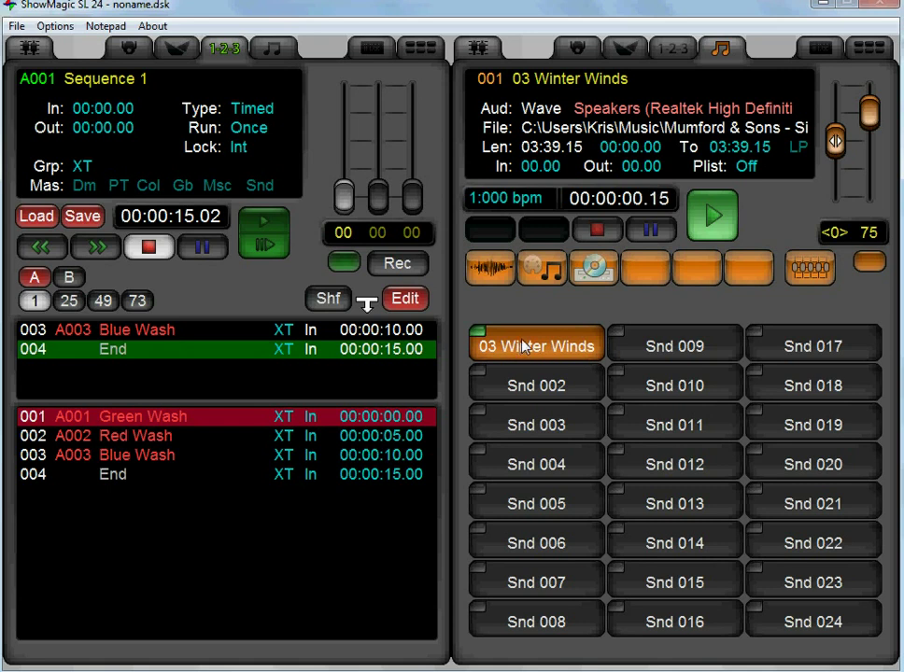
{"action": "left_click", "coordinate": [541, 356]}
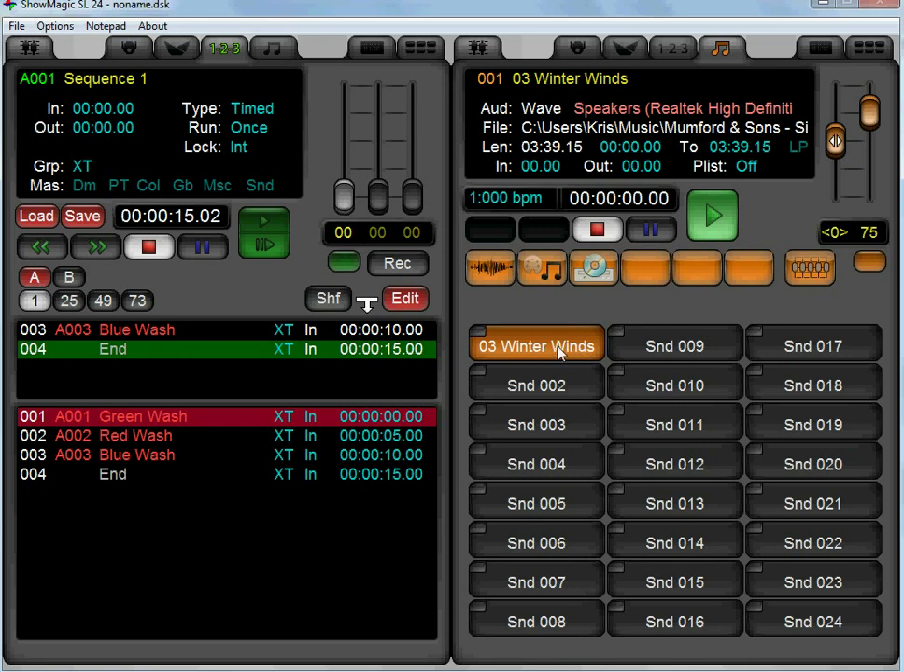
{"action": "left_click", "coordinate": [162, 456]}
{"action": "left_click", "coordinate": [161, 431]}
{"action": "left_click", "coordinate": [161, 423]}
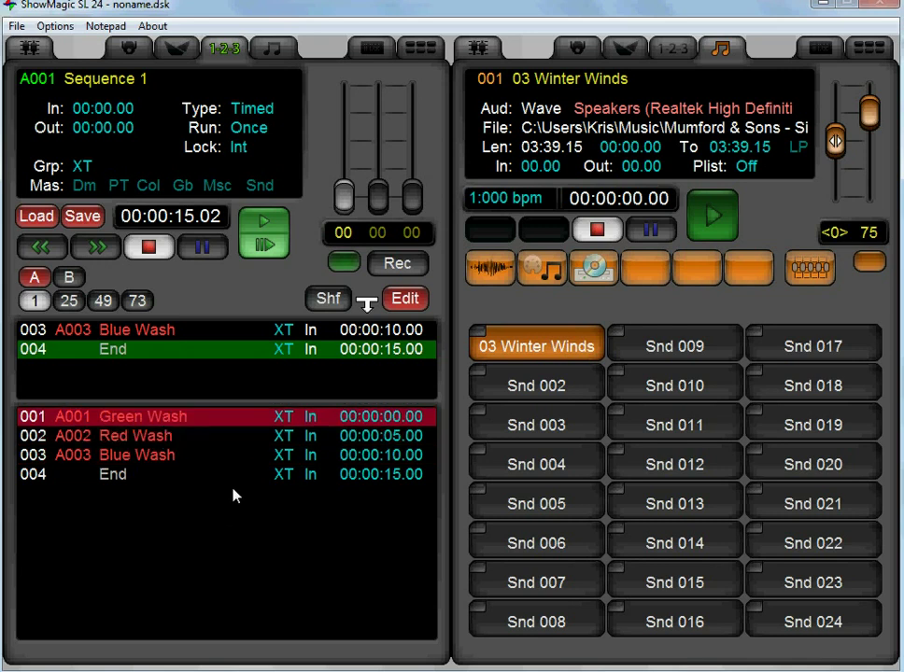
Insert a new step 001 holding 03 Winter Winds, test-play, rewind, and exit Edit
{"action": "key", "text": "Insert"}
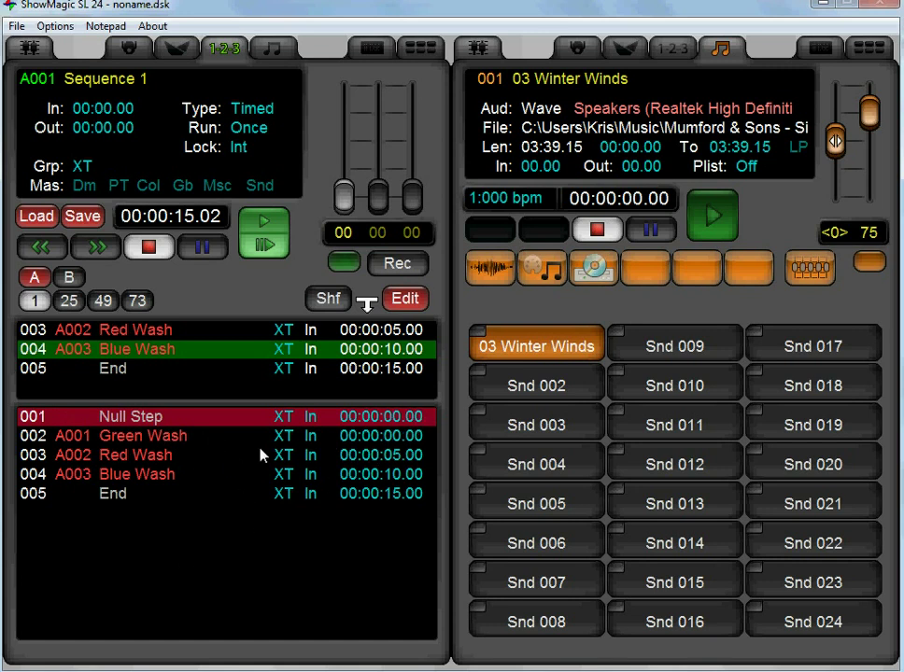
{"action": "left_click_drag", "start_coordinate": [530, 348], "coordinate": [169, 423]}
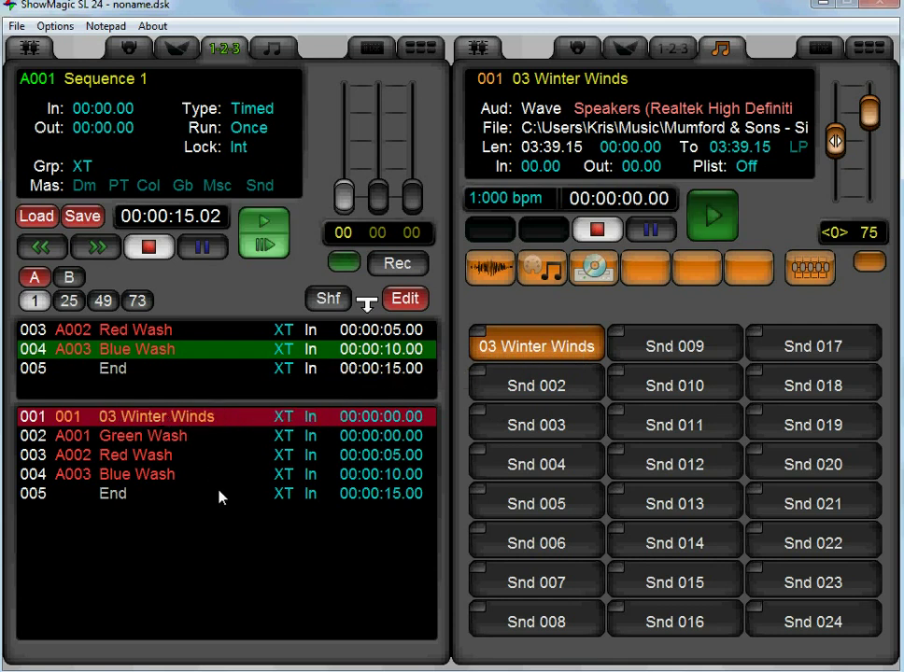
{"action": "left_click", "coordinate": [273, 228]}
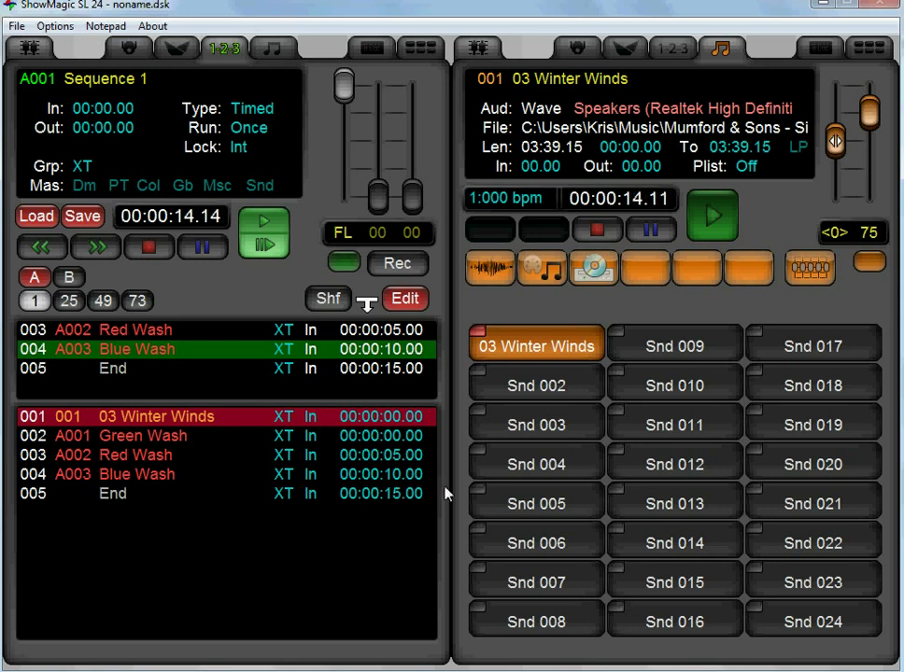
{"action": "left_click", "coordinate": [153, 252]}
{"action": "left_click", "coordinate": [152, 251]}
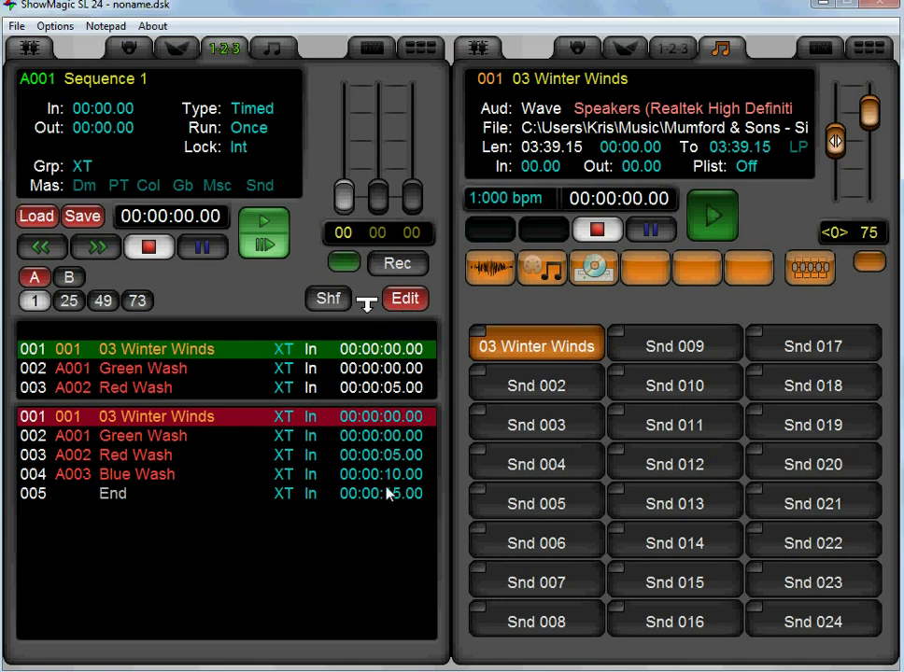
{"action": "left_click", "coordinate": [404, 299]}
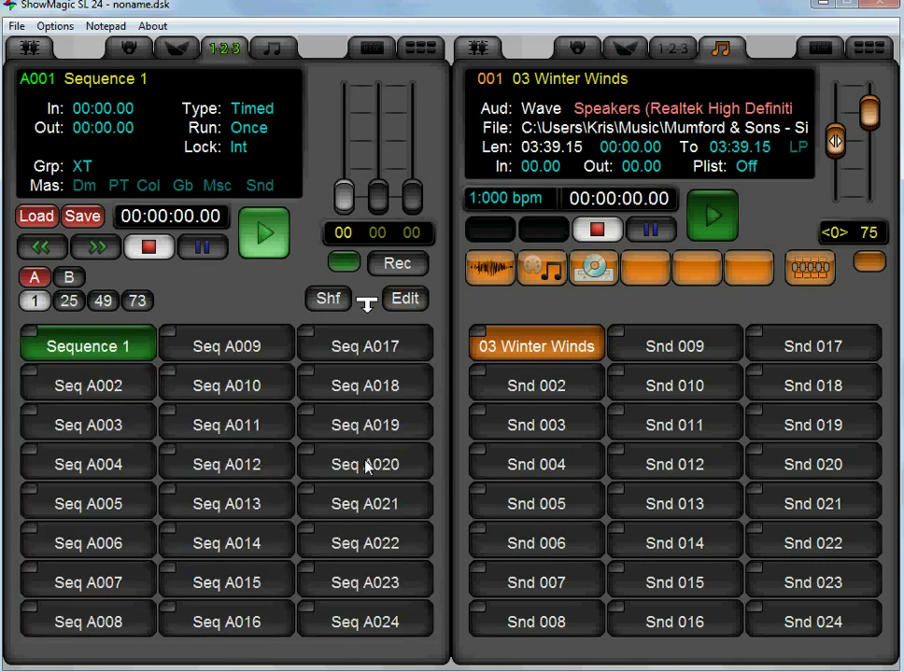